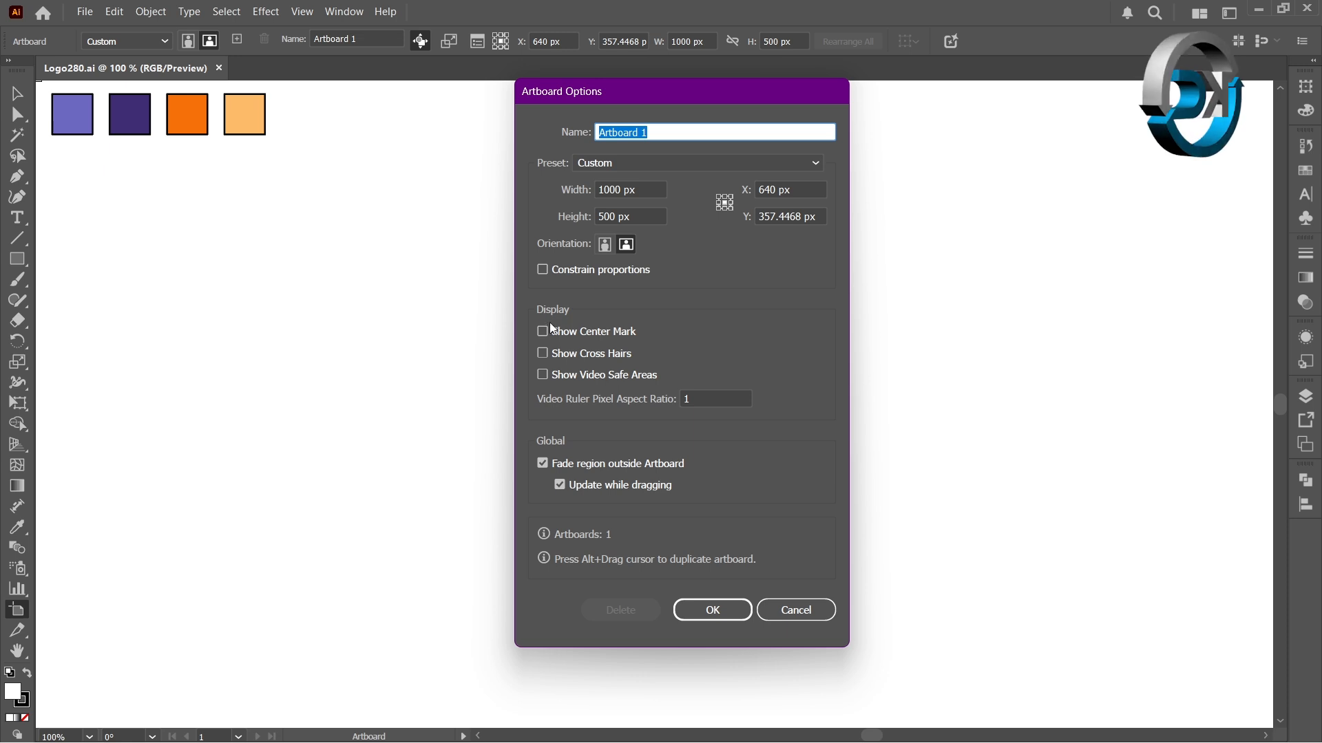
Turn on the center mark for Artboard 1 and return to the Selection tool.
{"action": "left_click", "coordinate": [543, 332]}
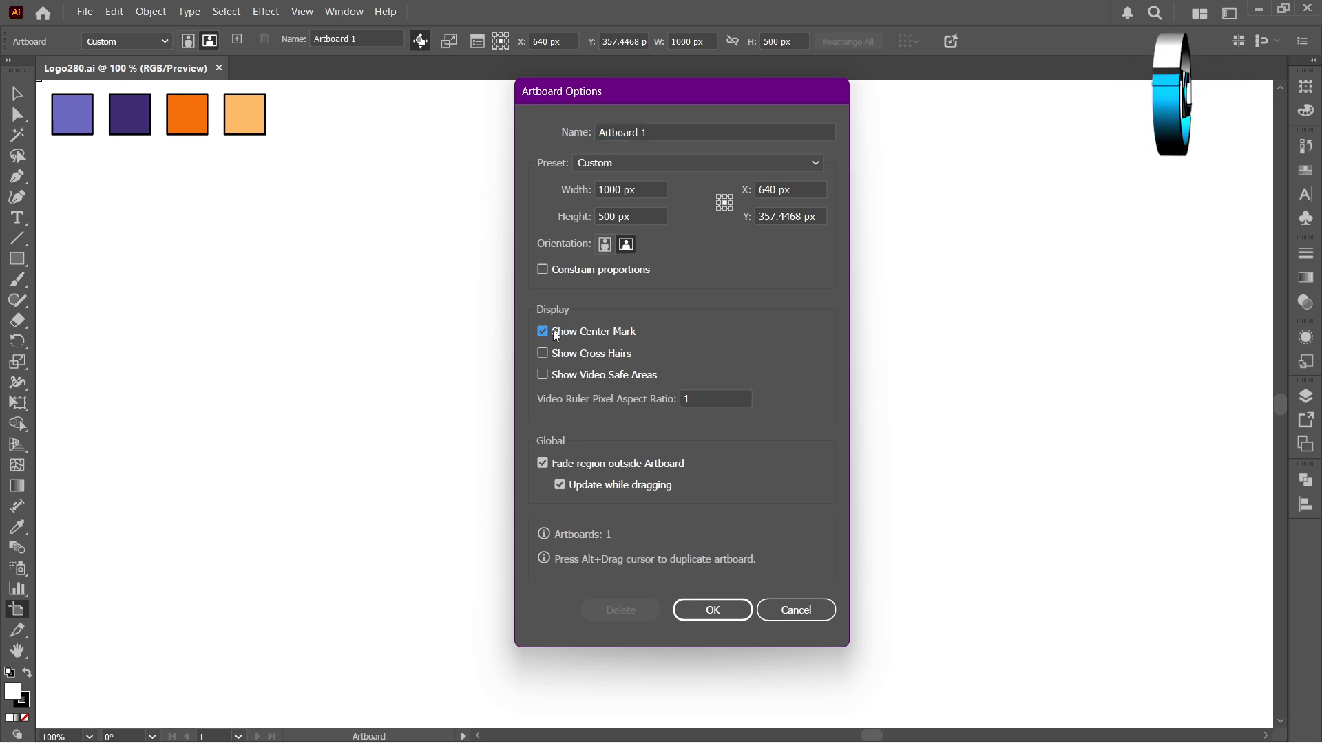
{"action": "left_click", "coordinate": [713, 610]}
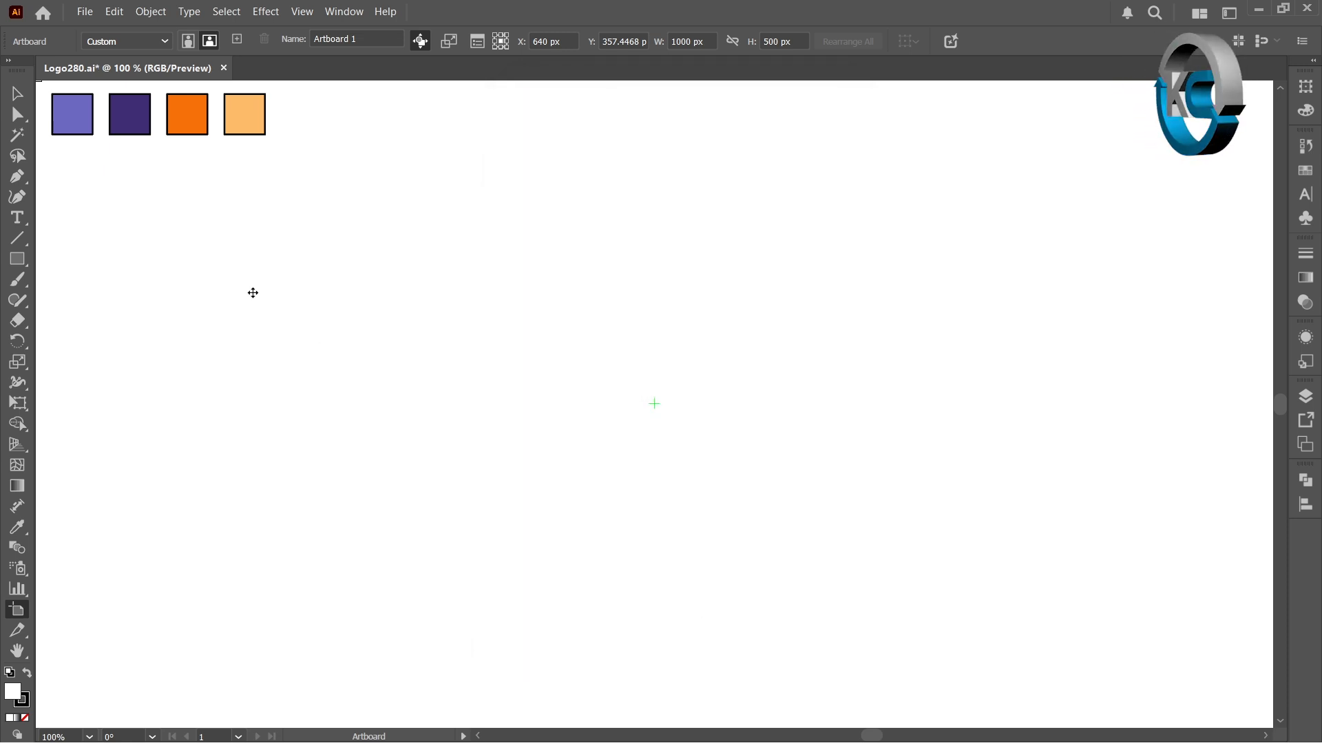
{"action": "left_click", "coordinate": [15, 98]}
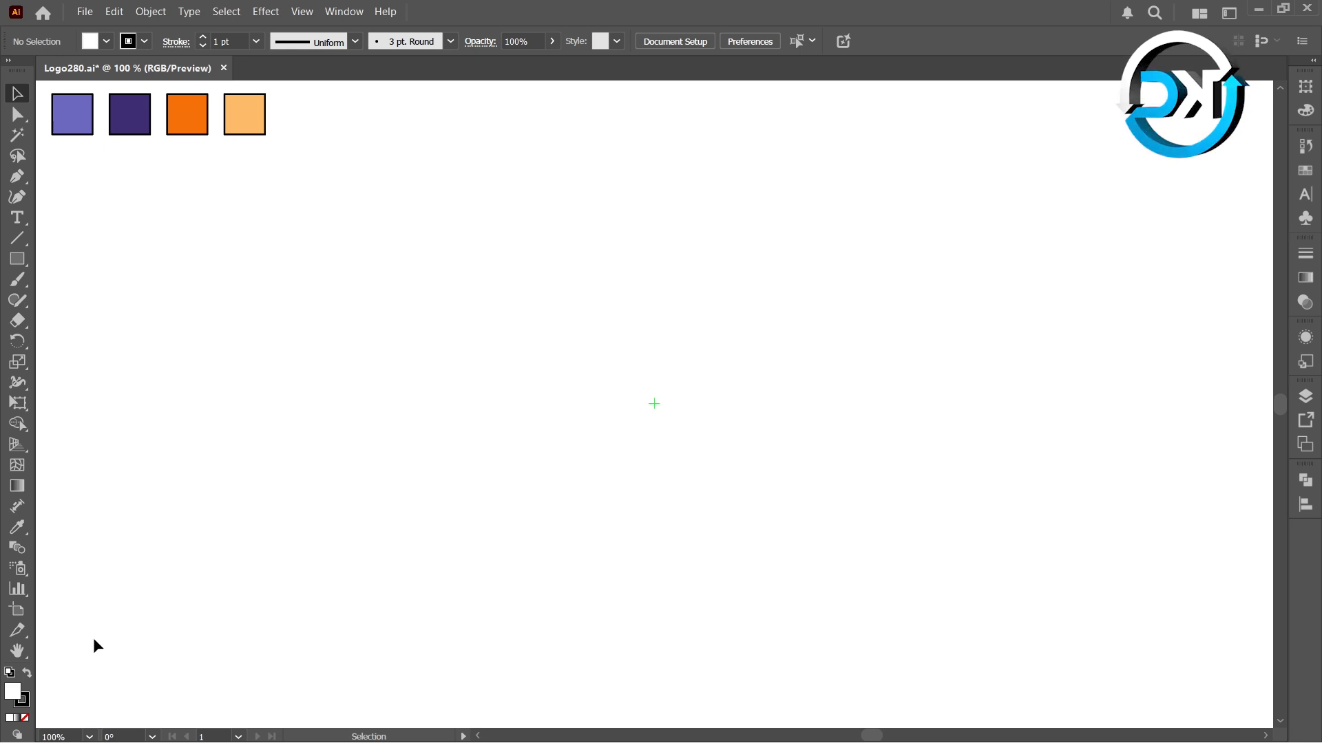
Draw an unfilled 300 x 300 px rectangular grid with 5 horizontal and 5 vertical dividers, centered on the artboard's center mark.
{"action": "left_click", "coordinate": [26, 719]}
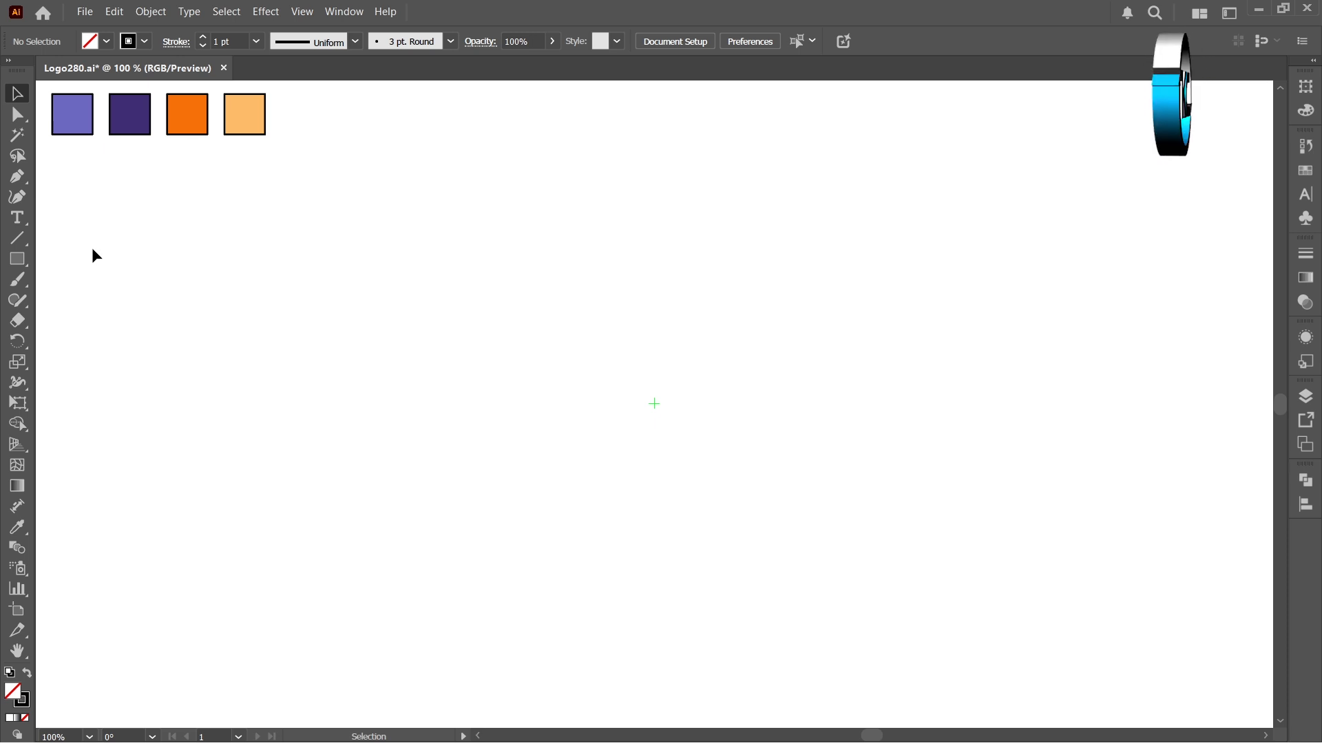
{"action": "right_click", "coordinate": [23, 243]}
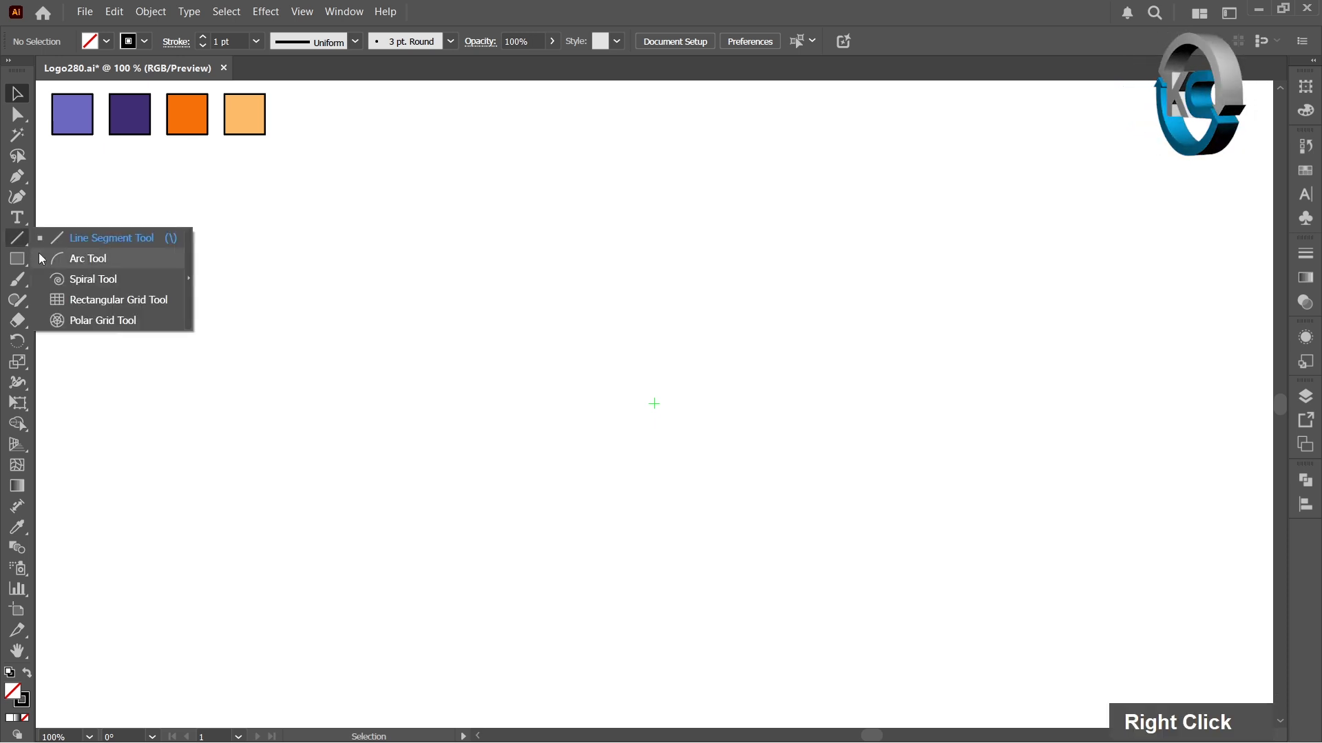
{"action": "left_click", "coordinate": [145, 301]}
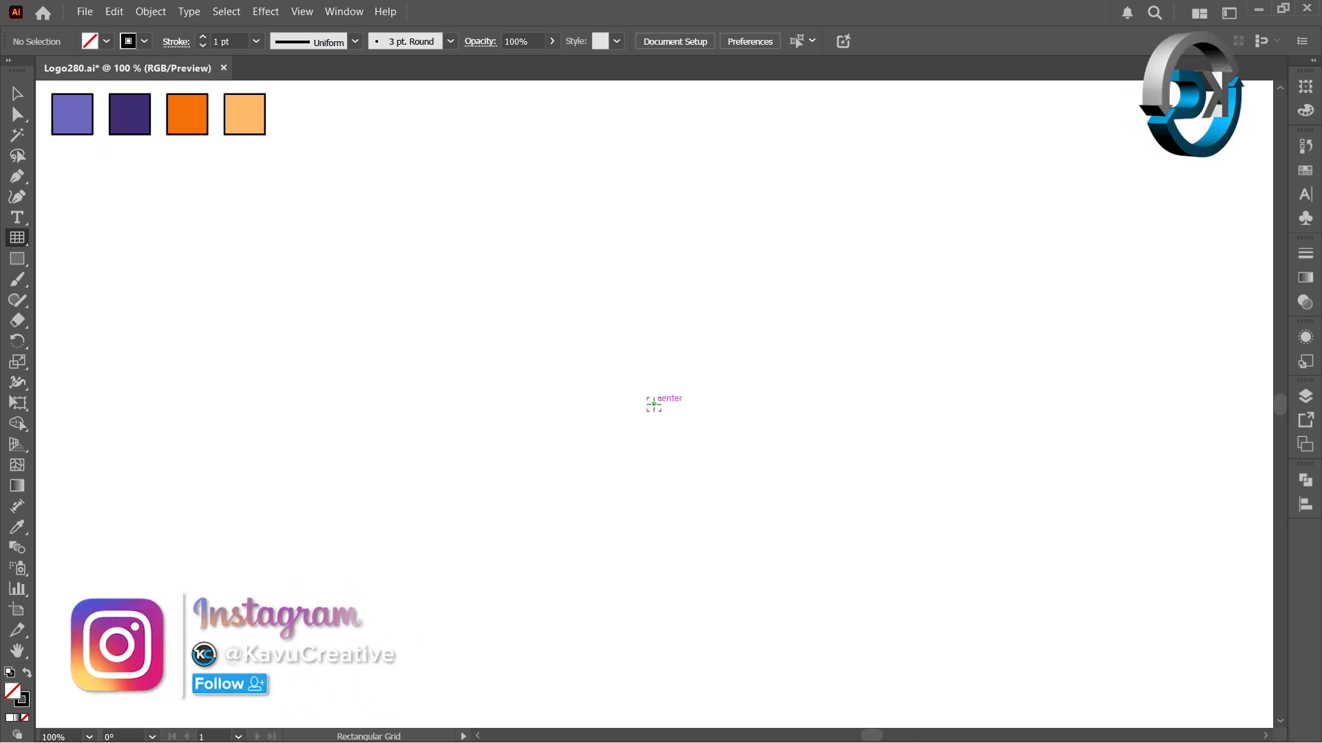
{"action": "left_click", "coordinate": [653, 404], "text": "alt"}
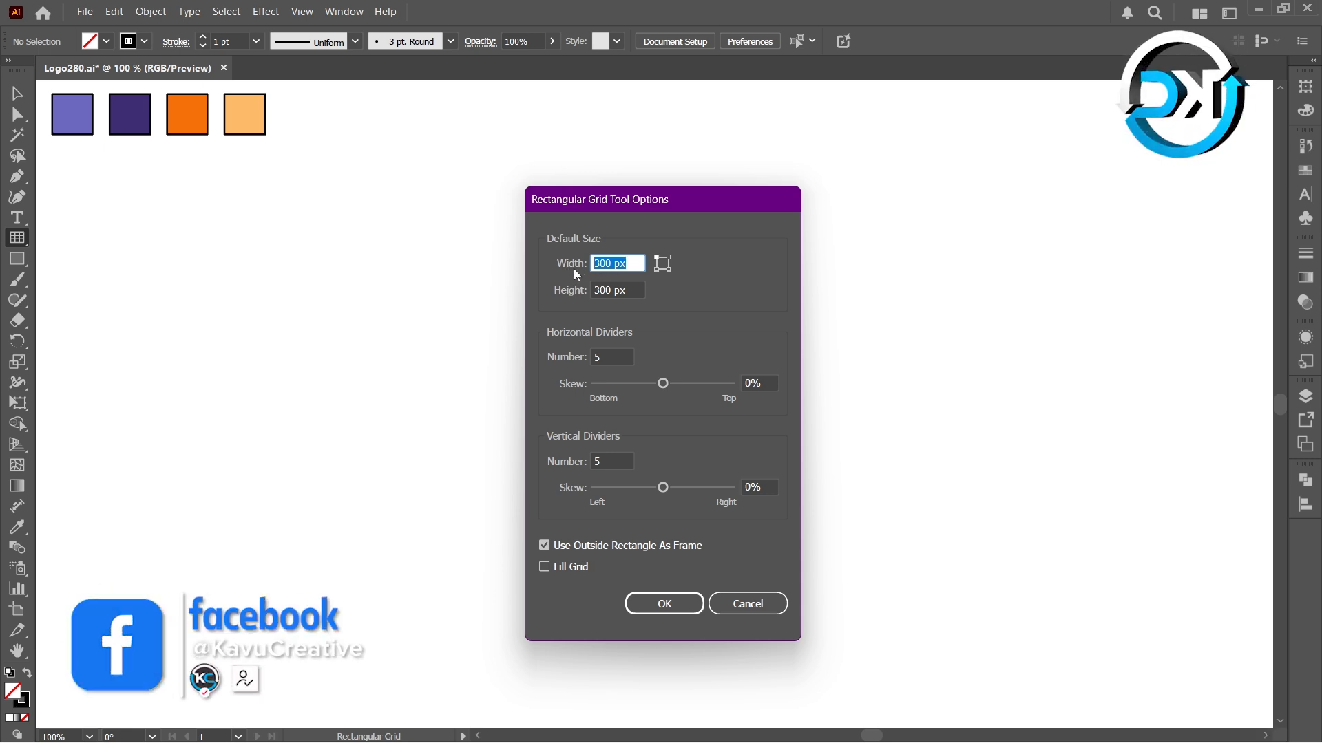
{"action": "key", "text": "Tab"}
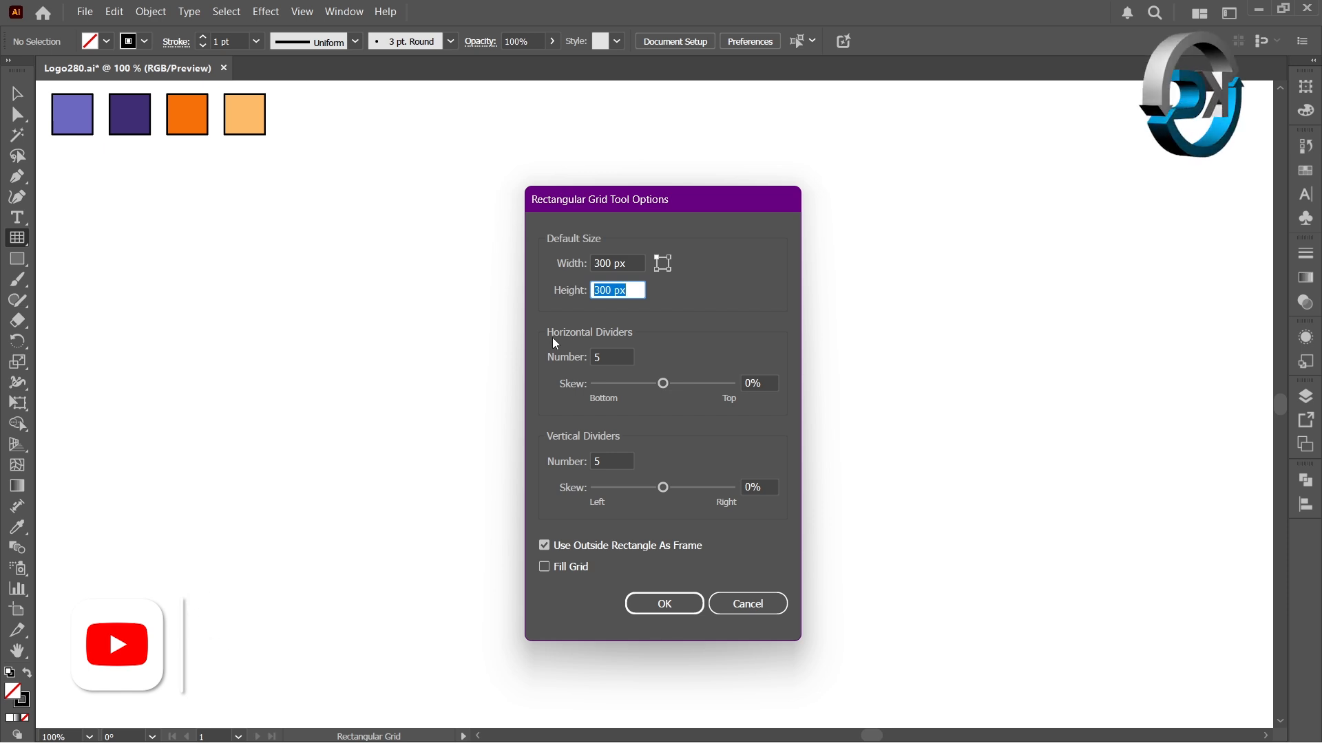
{"action": "key", "text": "Tab"}
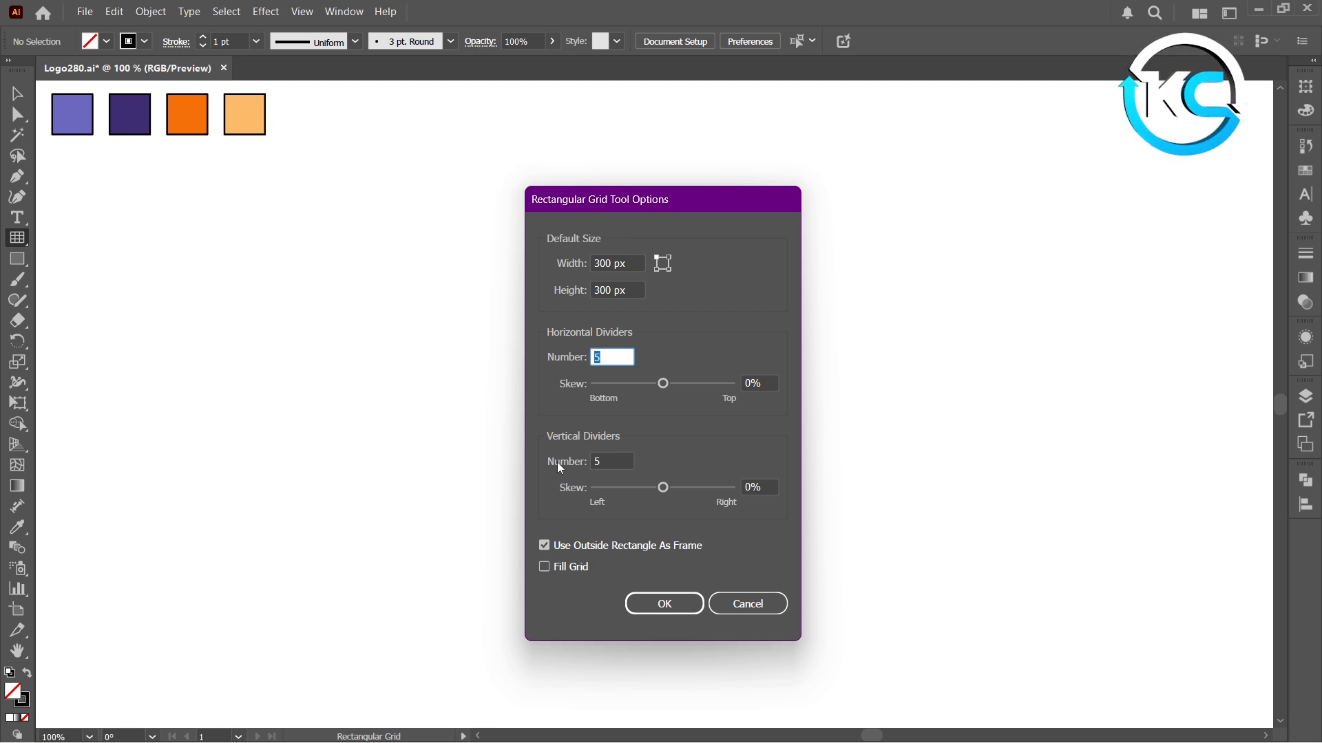
{"action": "key", "text": "Tab"}
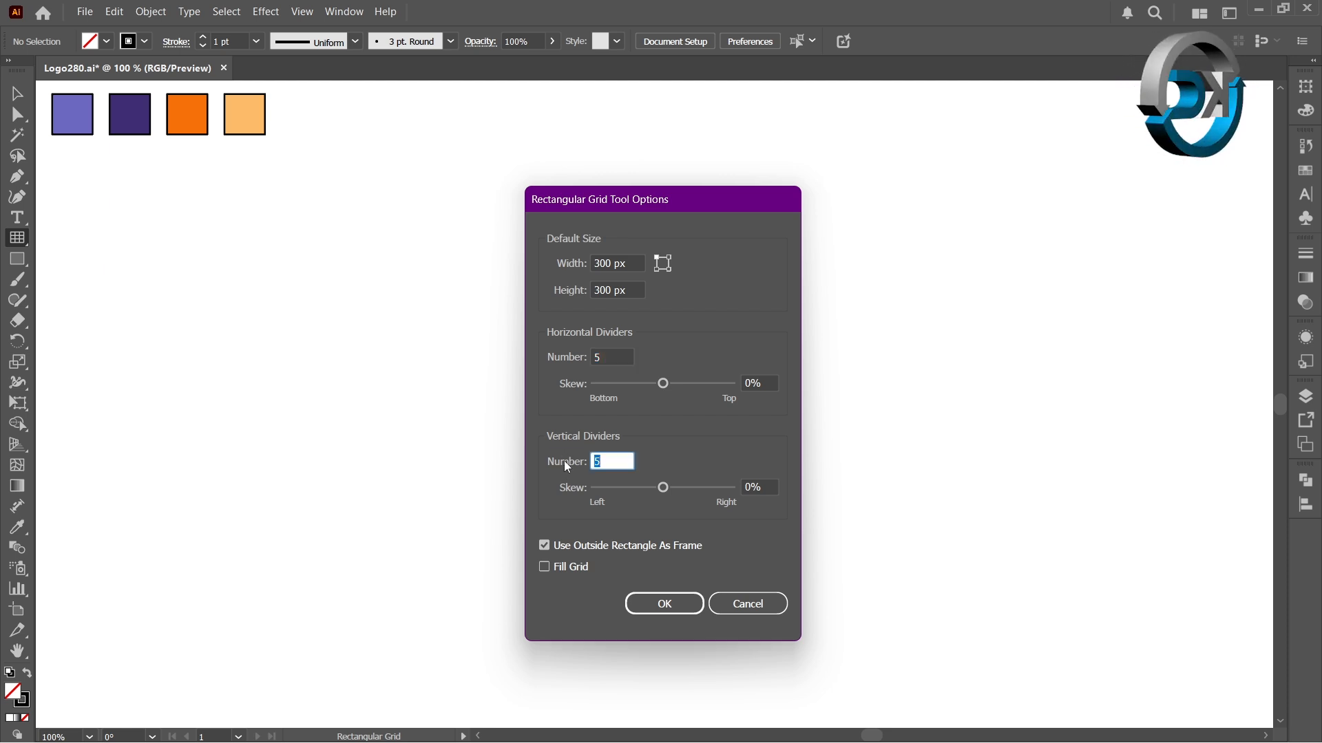
{"action": "left_click", "coordinate": [664, 603]}
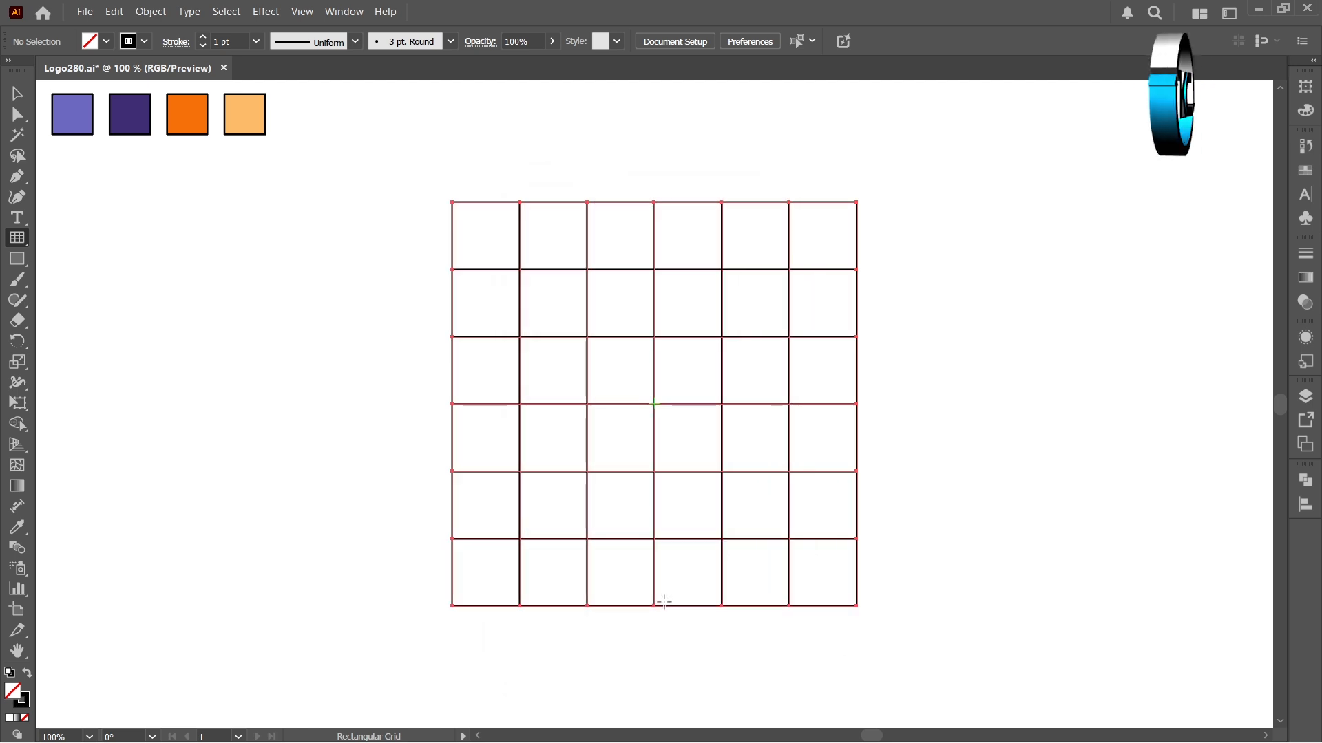
{"action": "left_click", "coordinate": [17, 94]}
{"action": "double_click", "coordinate": [135, 213]}
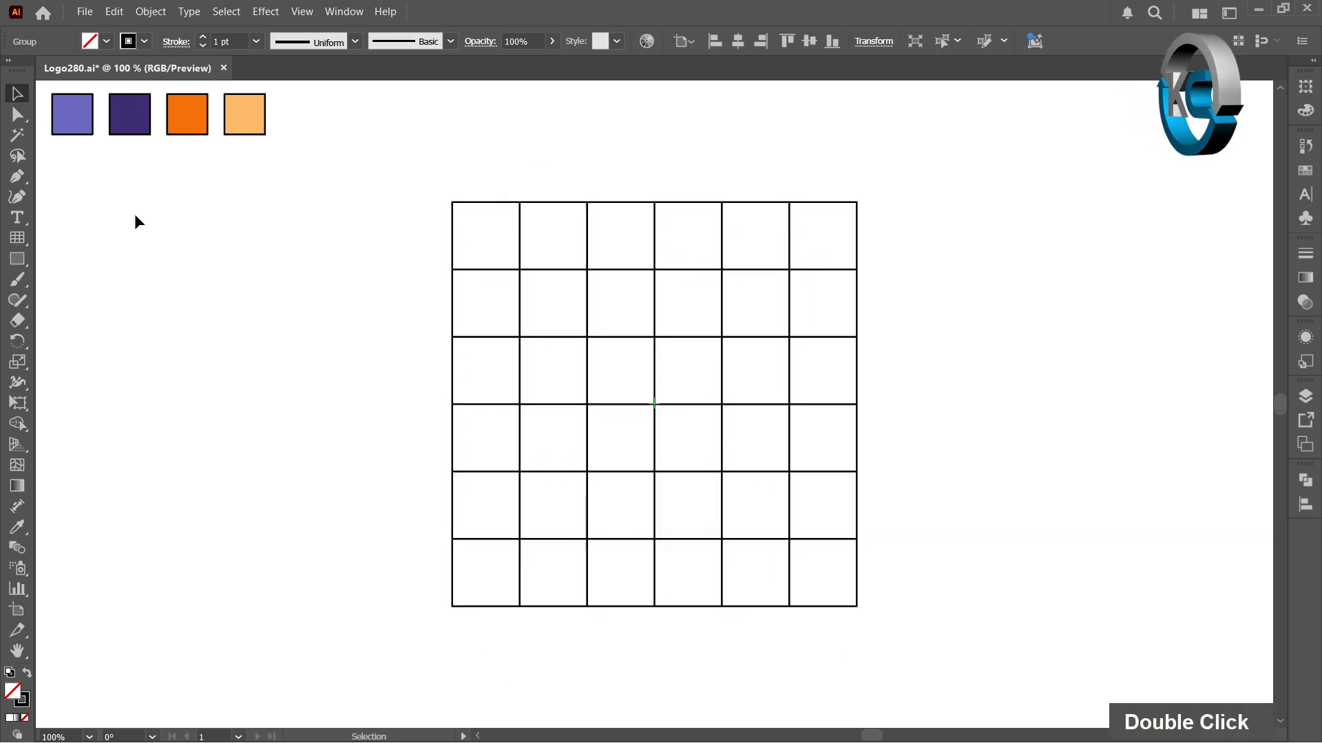
Draw a straight diagonal from the grid's upper edge at X 550, Y 100 px to its right edge at X 650, Y 200 px.
{"action": "right_click", "coordinate": [17, 176]}
{"action": "left_click", "coordinate": [92, 179]}
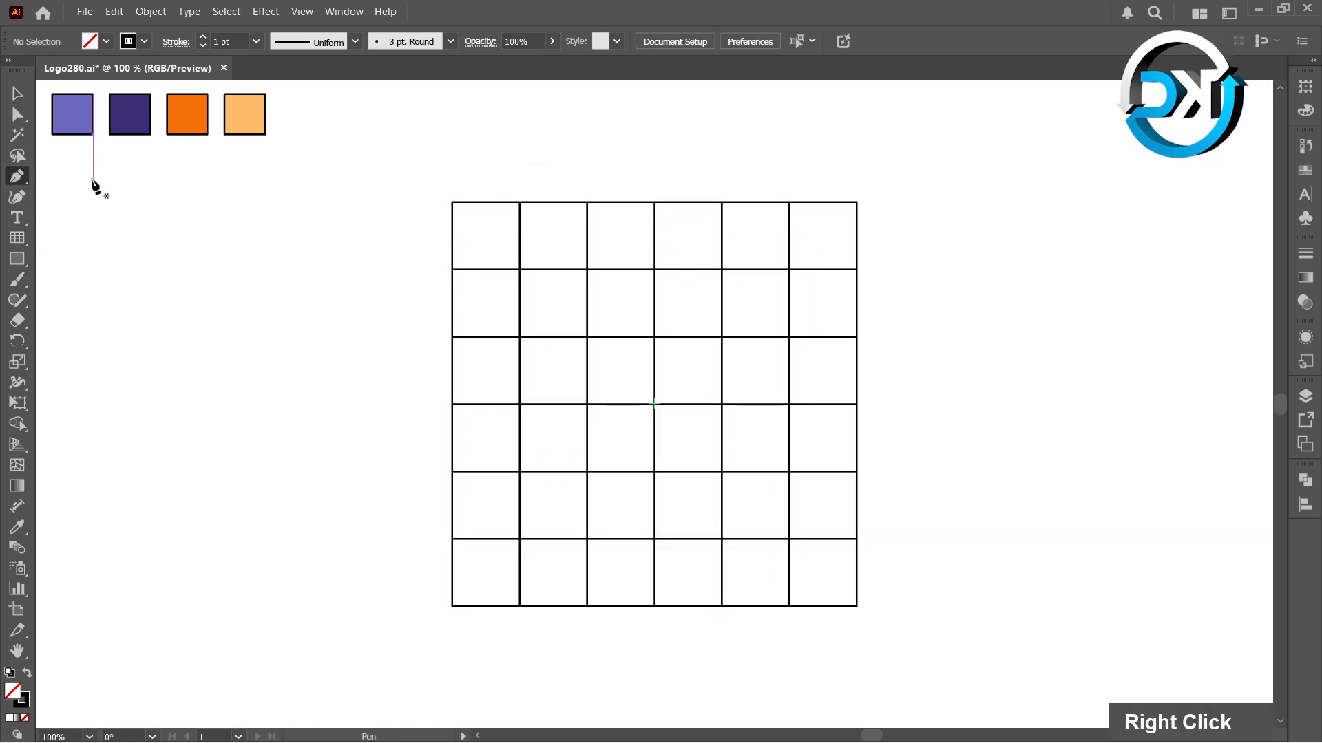
{"action": "left_click", "coordinate": [721, 202]}
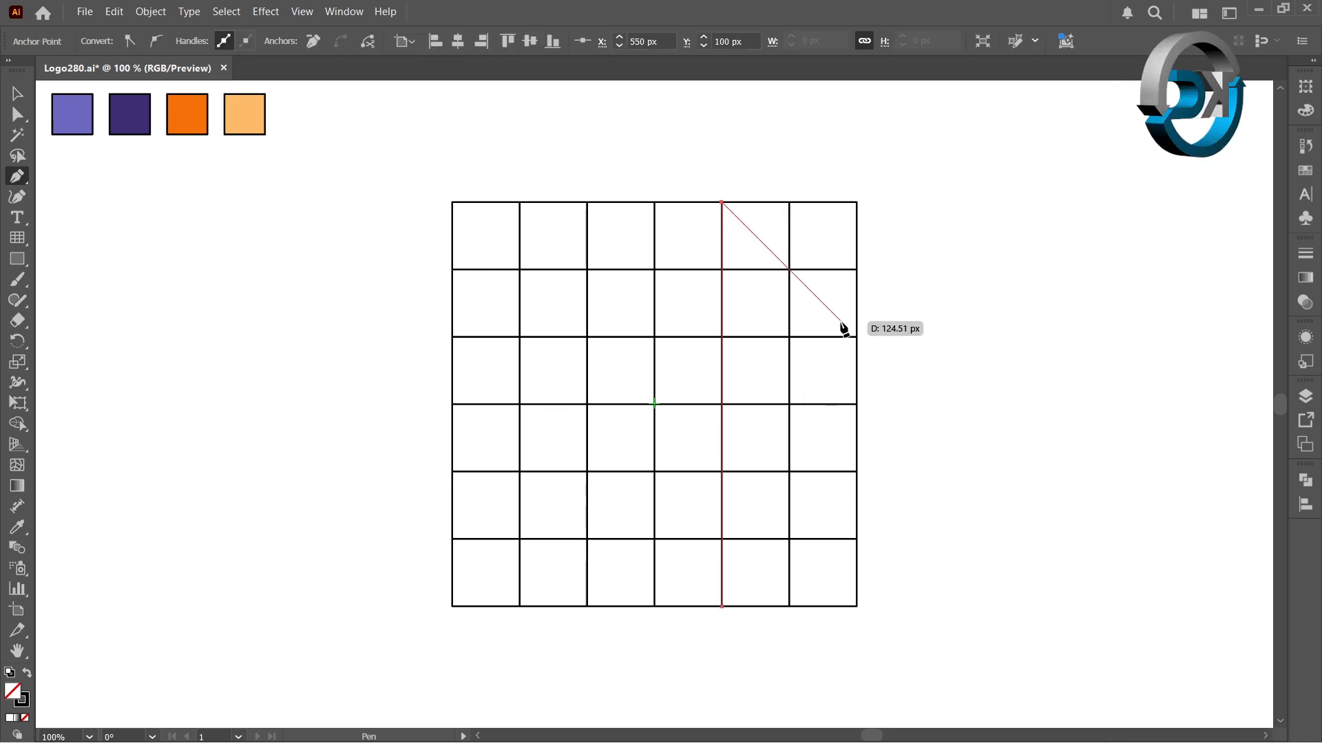
{"action": "left_click", "coordinate": [857, 337], "text": "shift"}
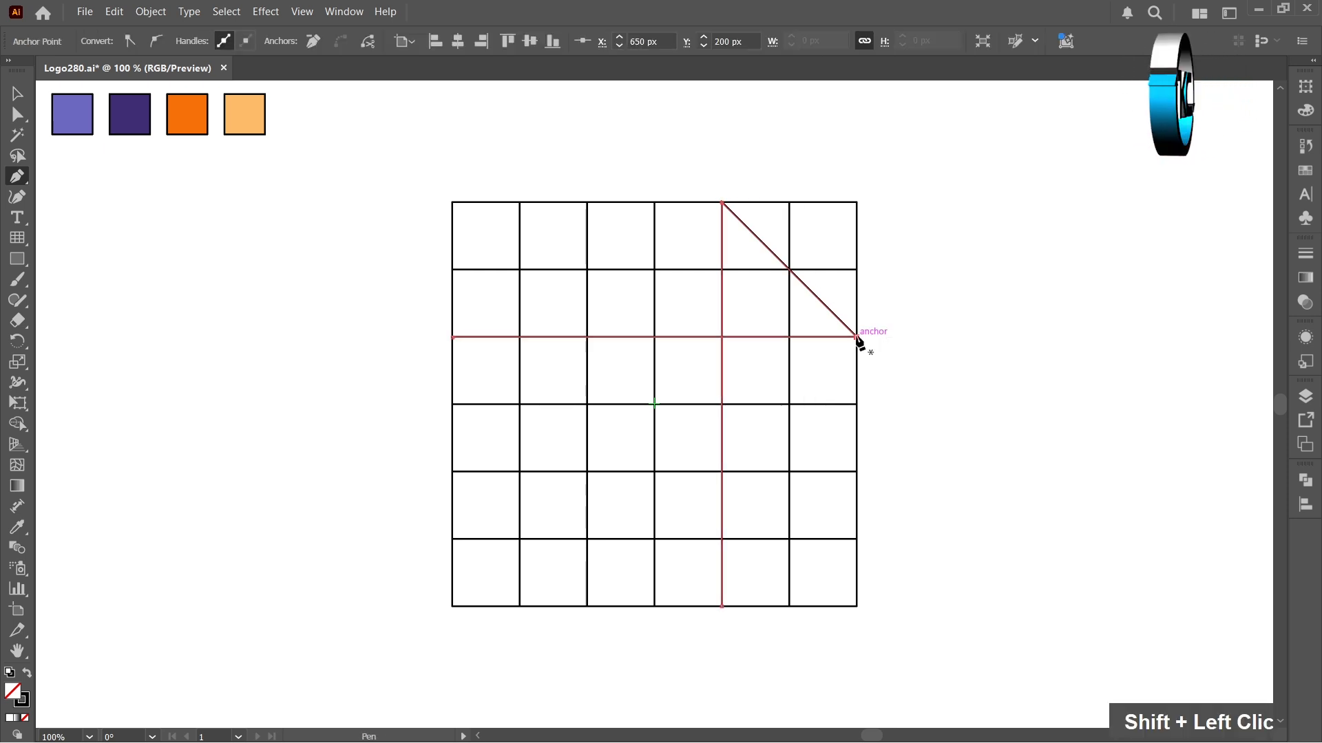
{"action": "left_click", "coordinate": [921, 336], "text": "ctrl"}
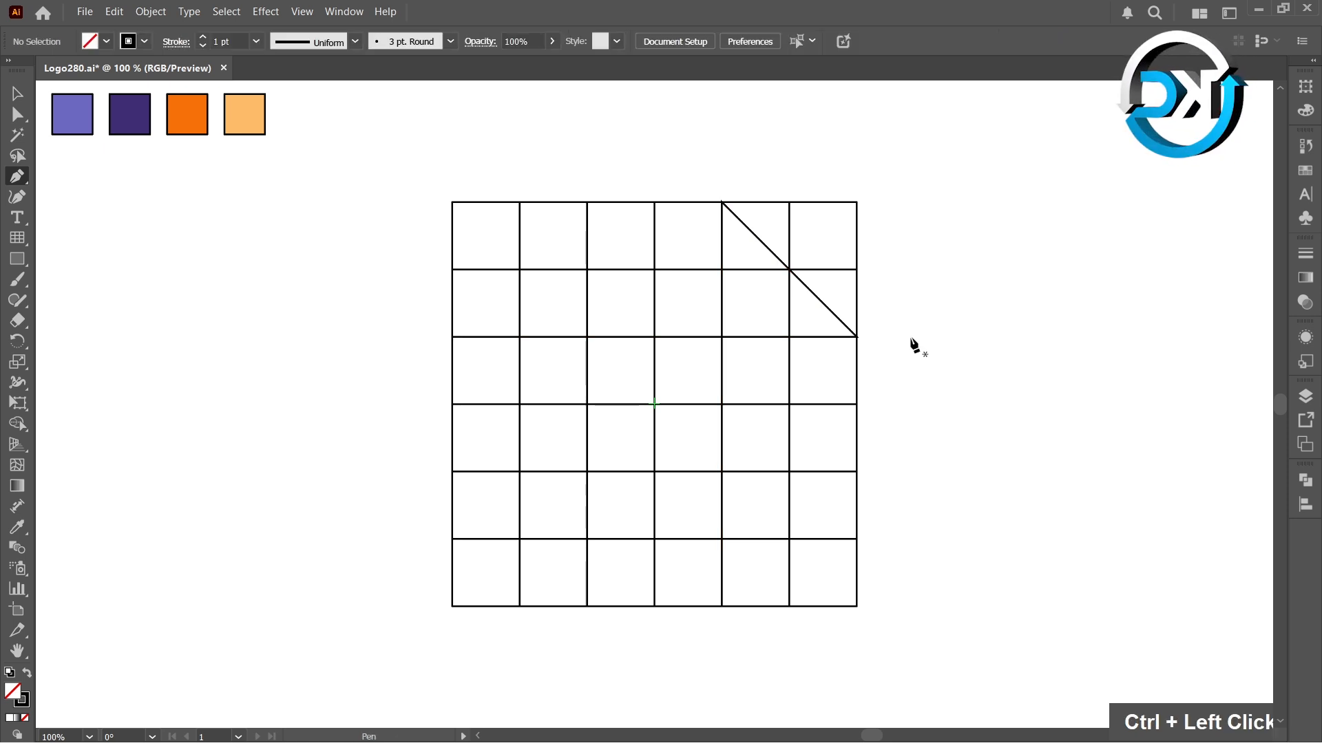
Draw an open right-pointing chevron path from one cell above the point X 550, Y 200 px, through that point, to the grid's center.
{"action": "left_click", "coordinate": [654, 269]}
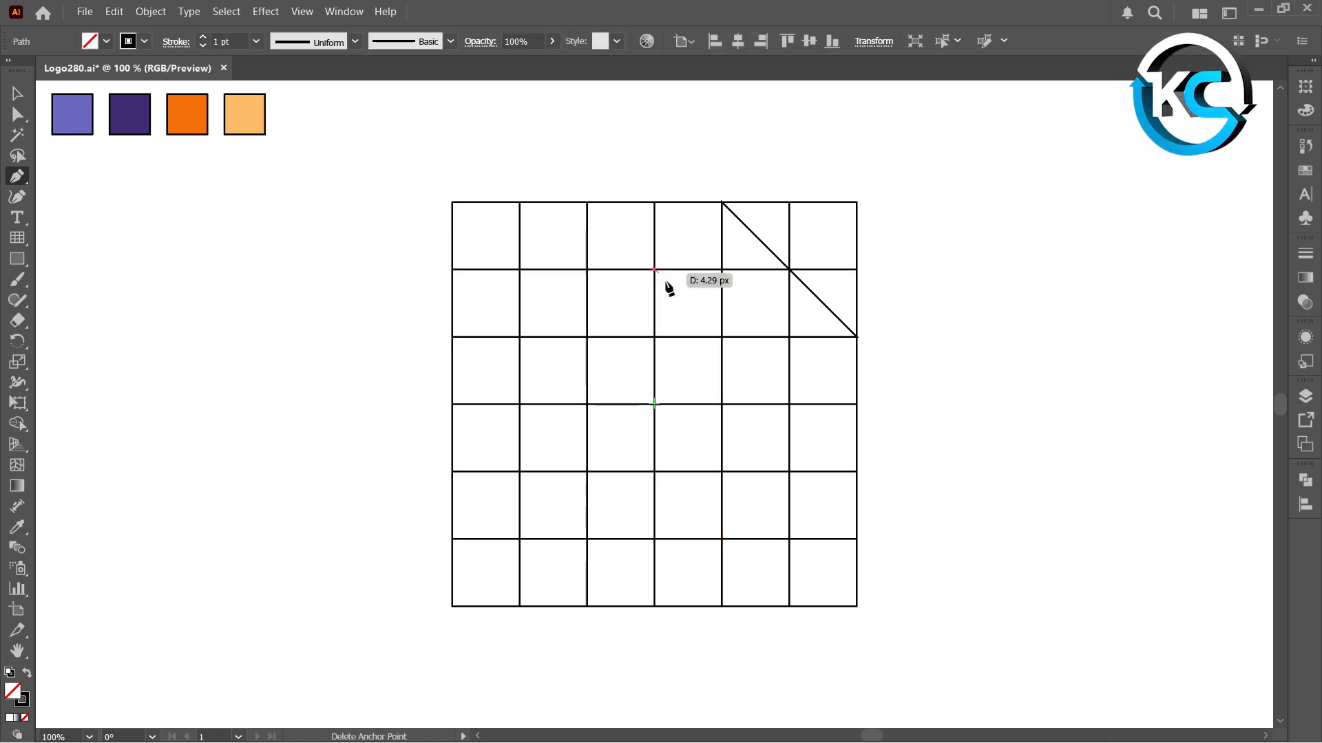
{"action": "left_click", "coordinate": [722, 336]}
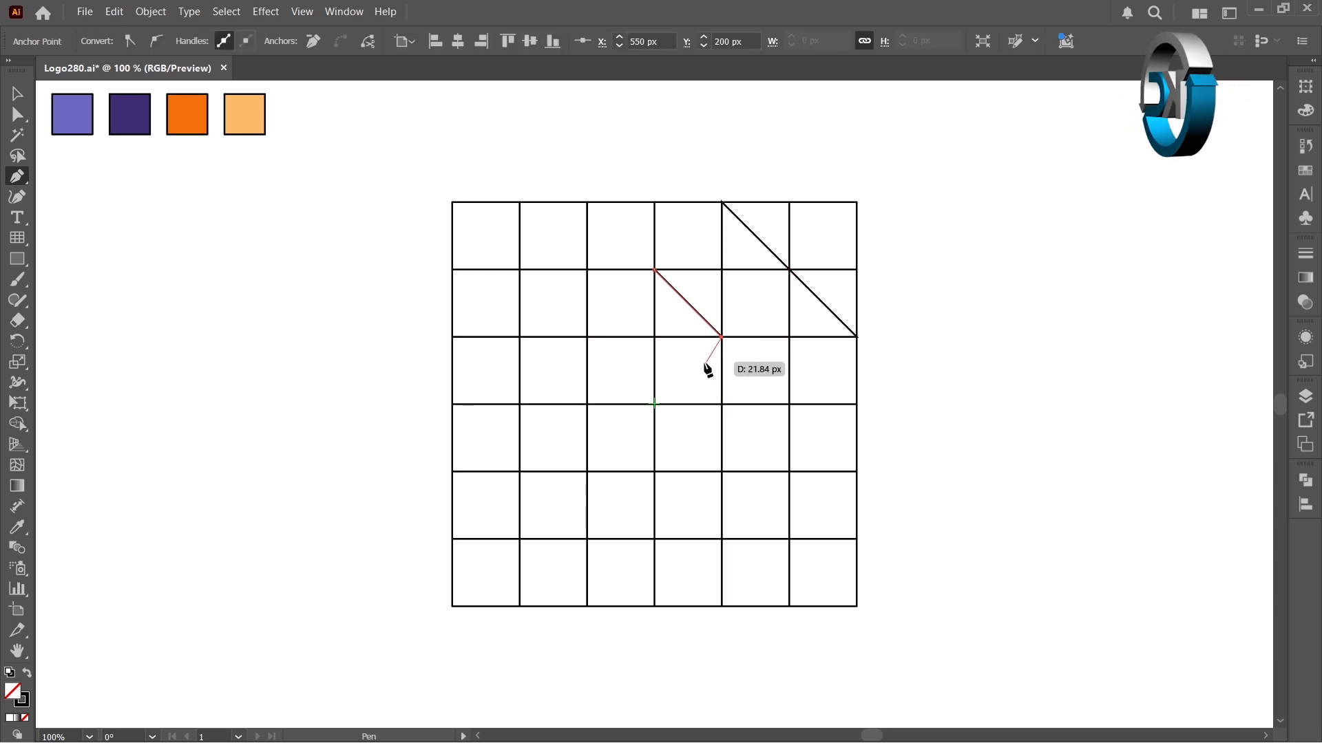
{"action": "left_click", "coordinate": [654, 405]}
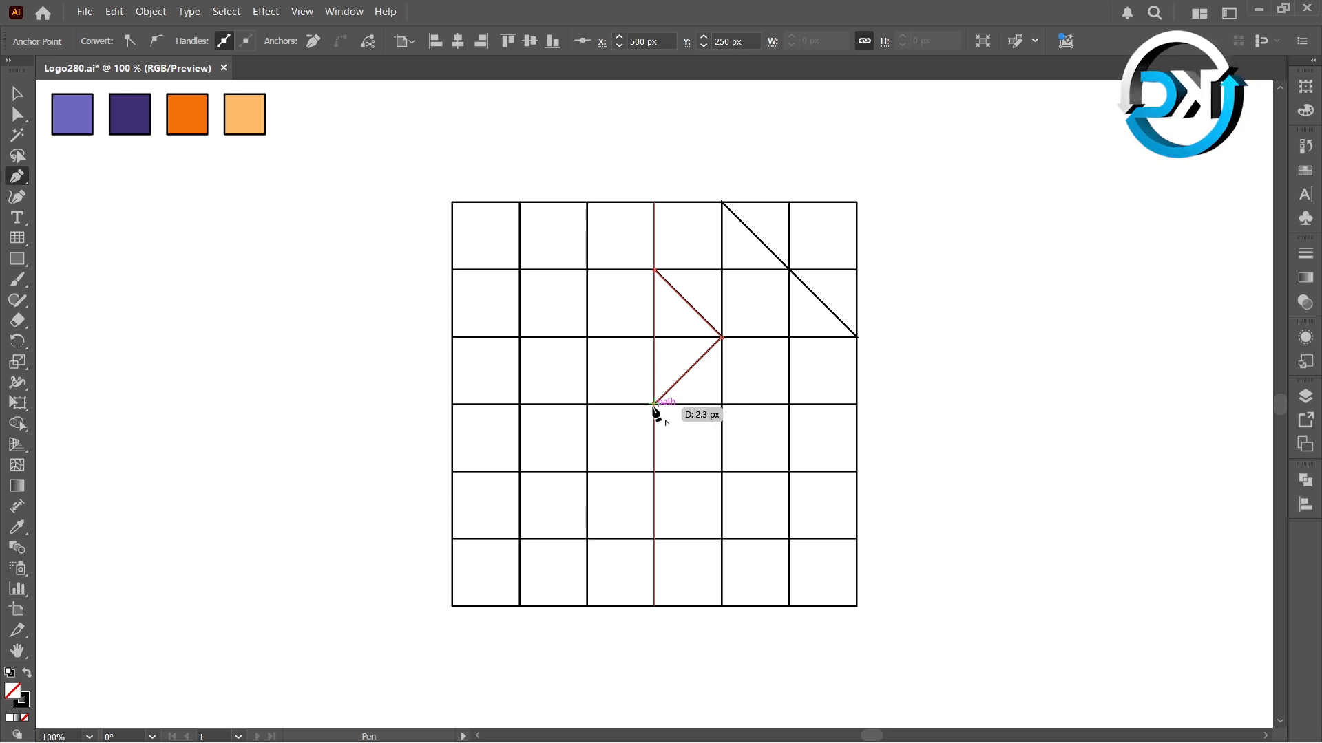
{"action": "left_click", "coordinate": [929, 407], "text": "ctrl"}
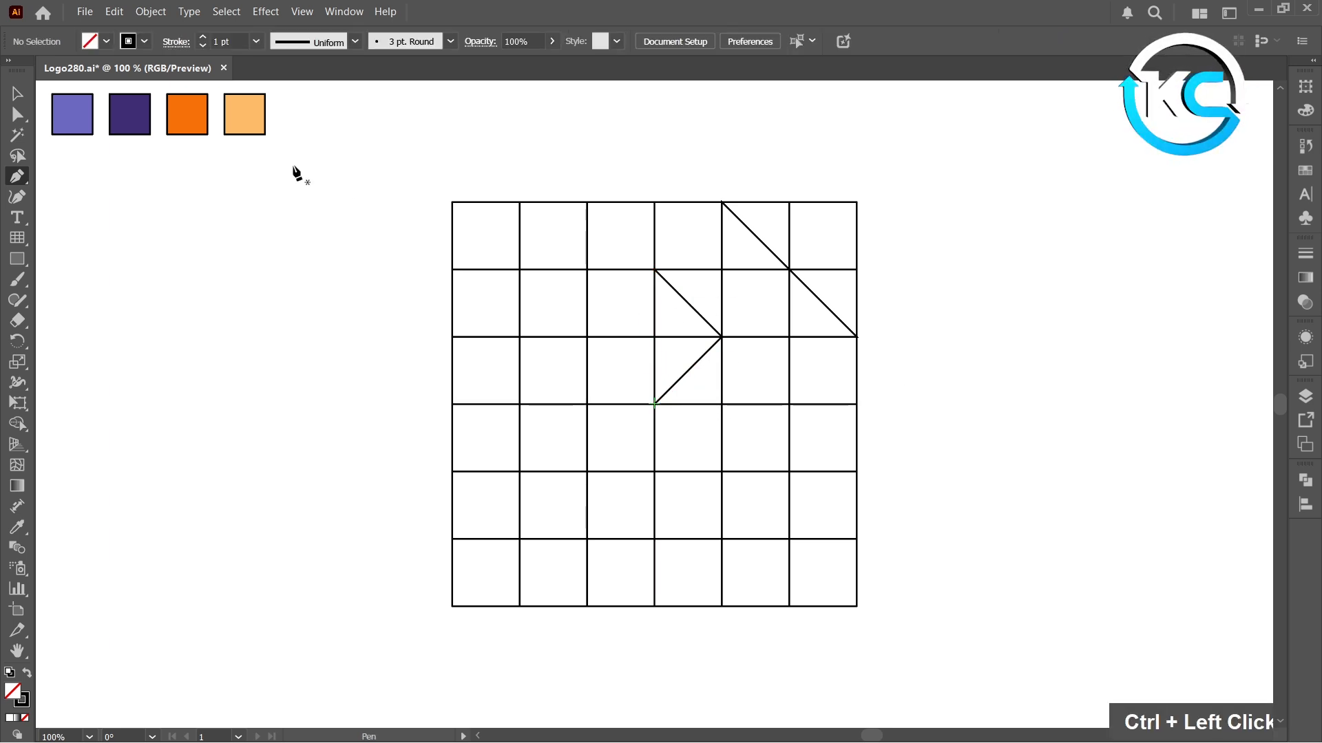
With the grid and paths selected, use Shape Builder with black fill and no stroke to fill the three regions of the large upper-right triangle.
{"action": "double_click", "coordinate": [17, 93]}
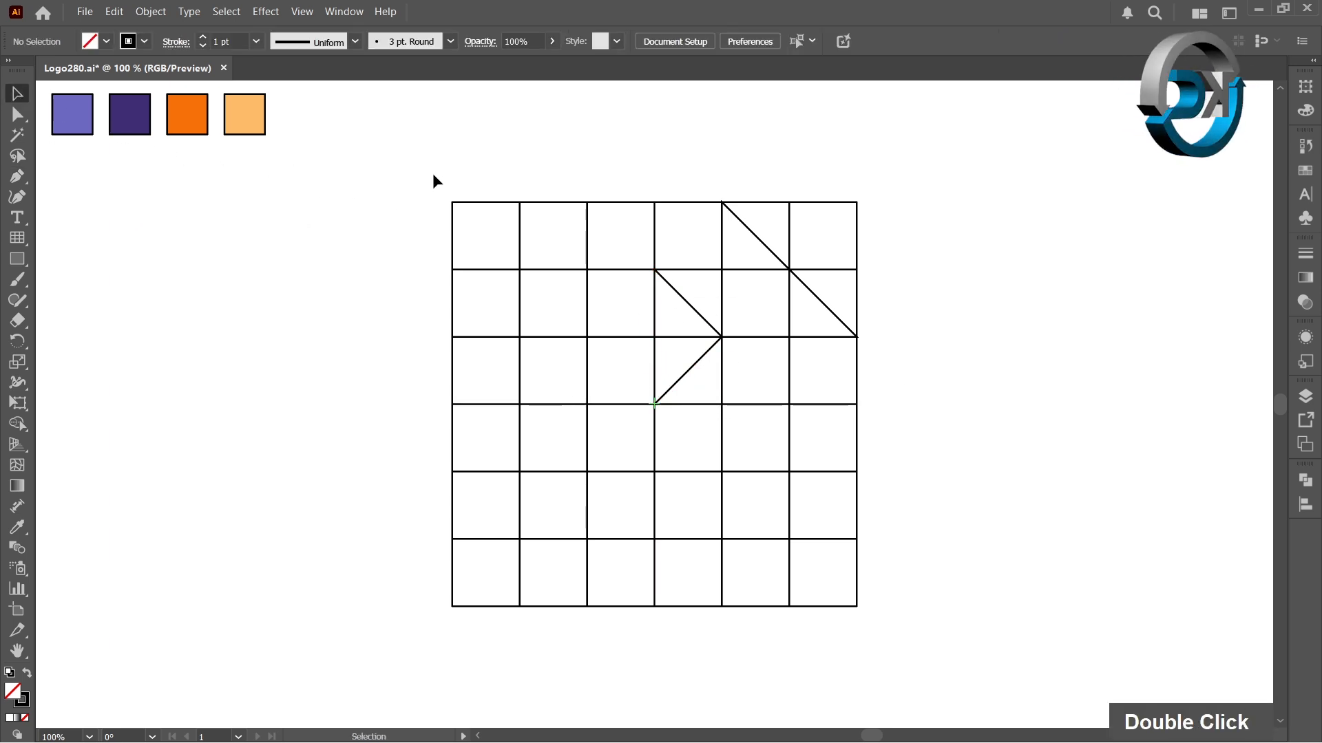
{"action": "left_click_drag", "start_coordinate": [433, 175], "coordinate": [916, 622]}
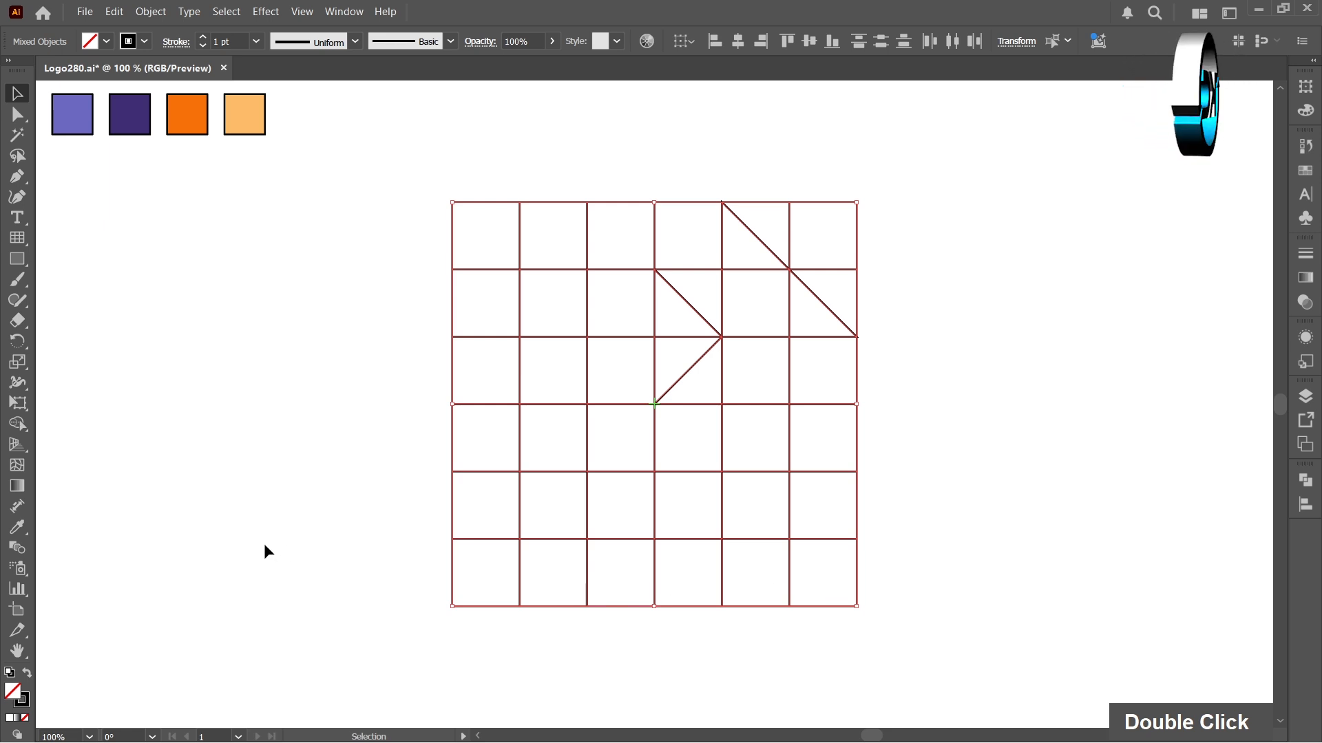
{"action": "right_click", "coordinate": [18, 424]}
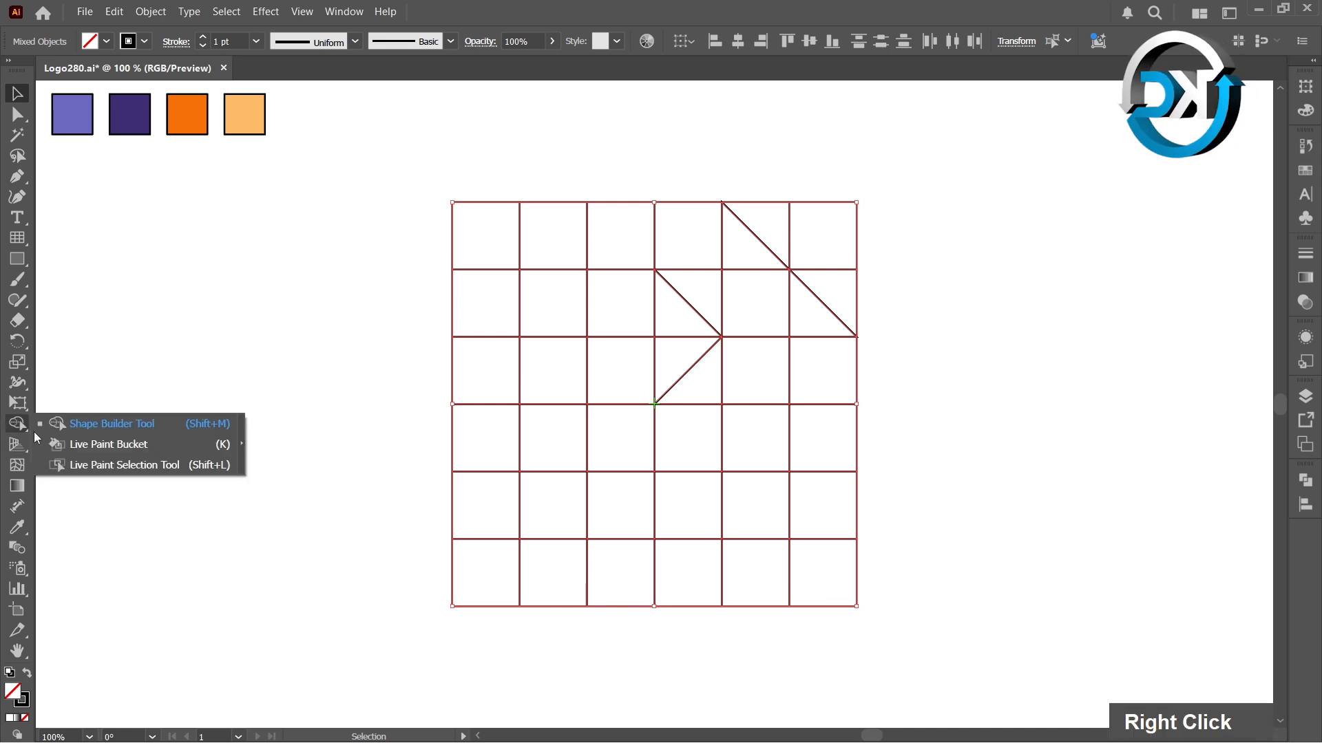
{"action": "left_click", "coordinate": [85, 425]}
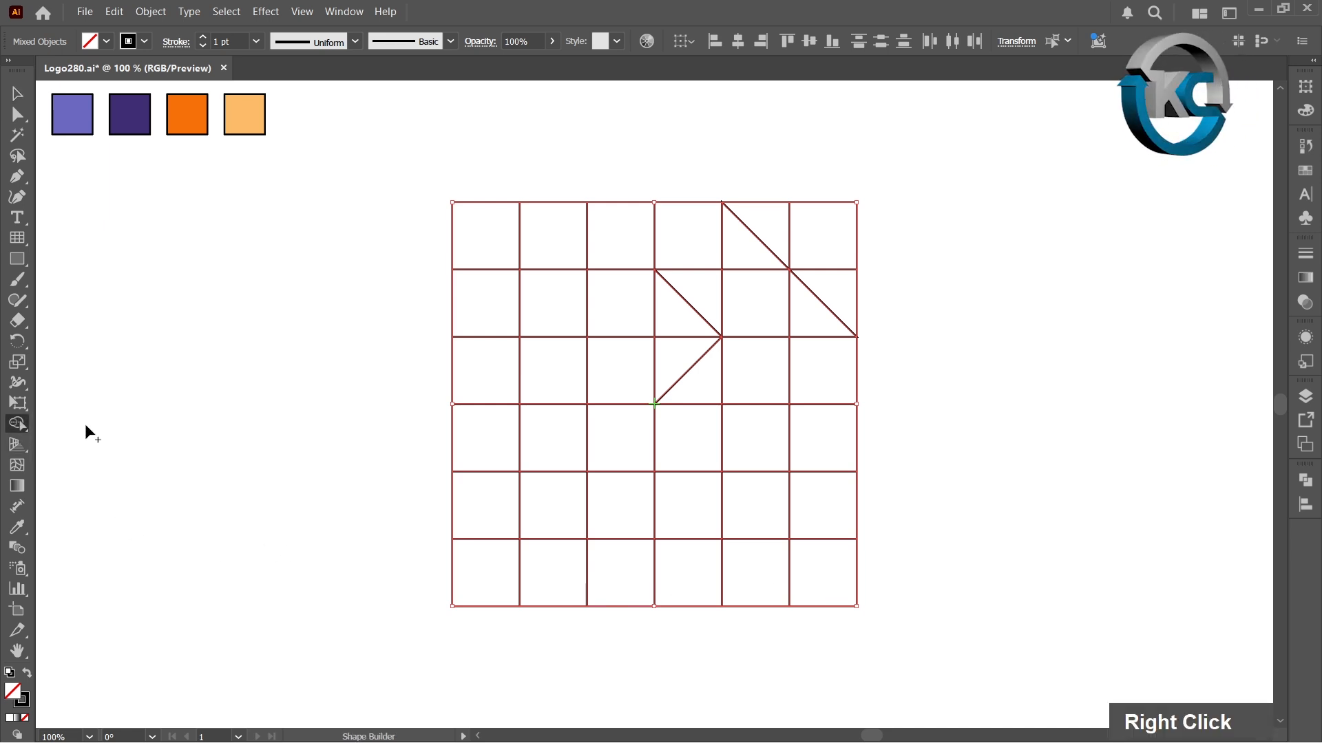
{"action": "left_click", "coordinate": [28, 674]}
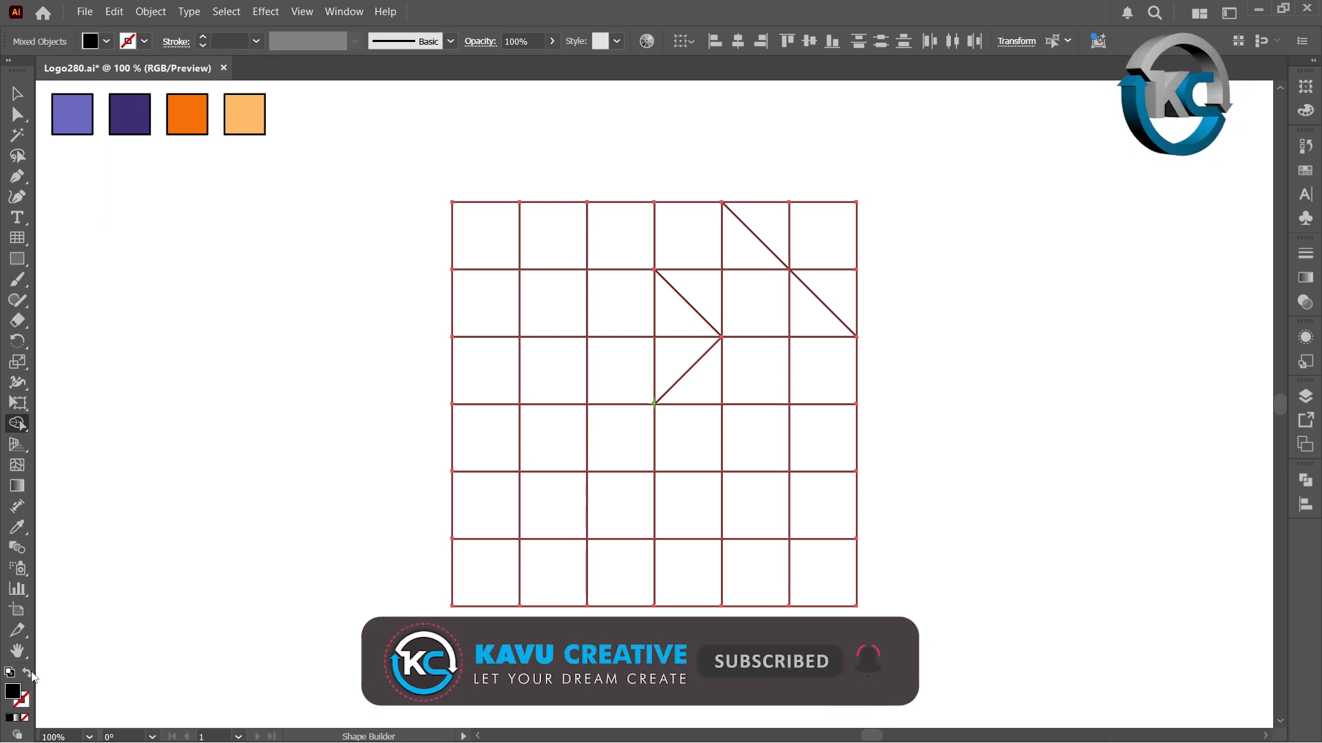
{"action": "left_click_drag", "start_coordinate": [744, 357], "coordinate": [751, 268]}
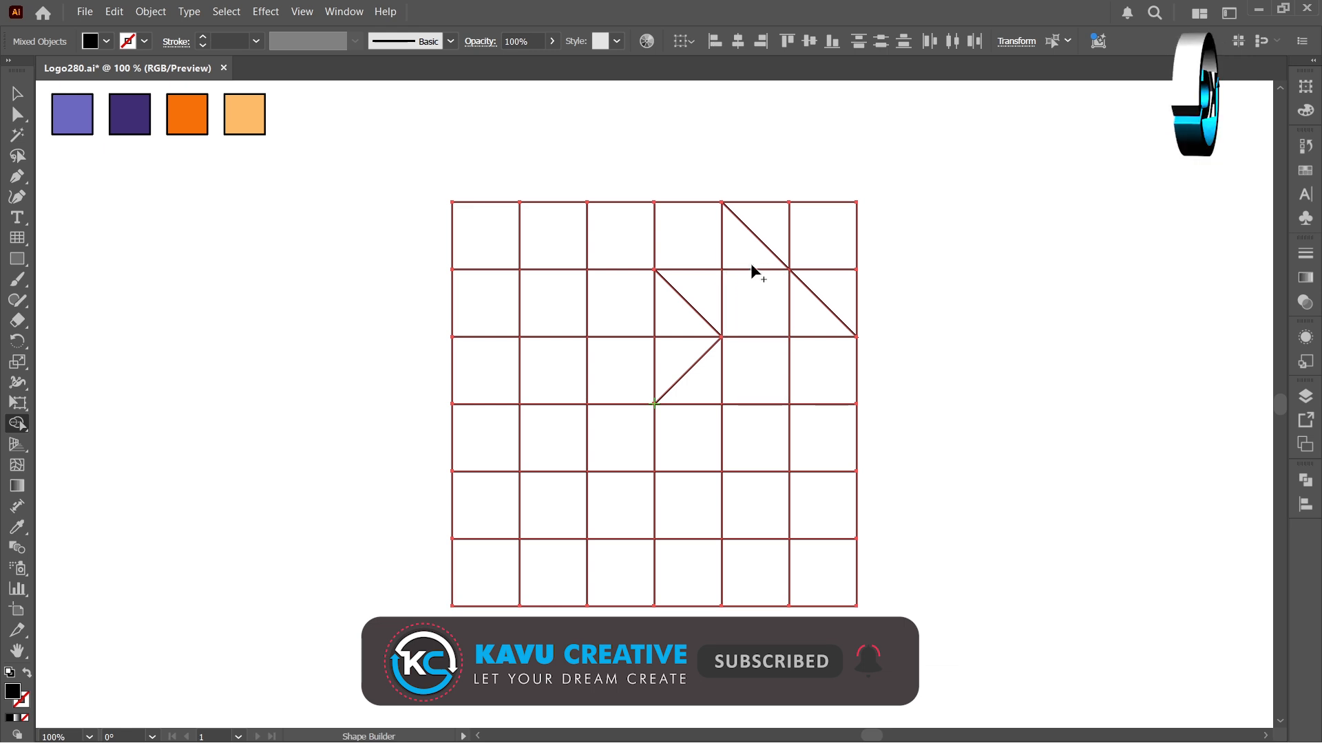
{"action": "left_click", "coordinate": [749, 262]}
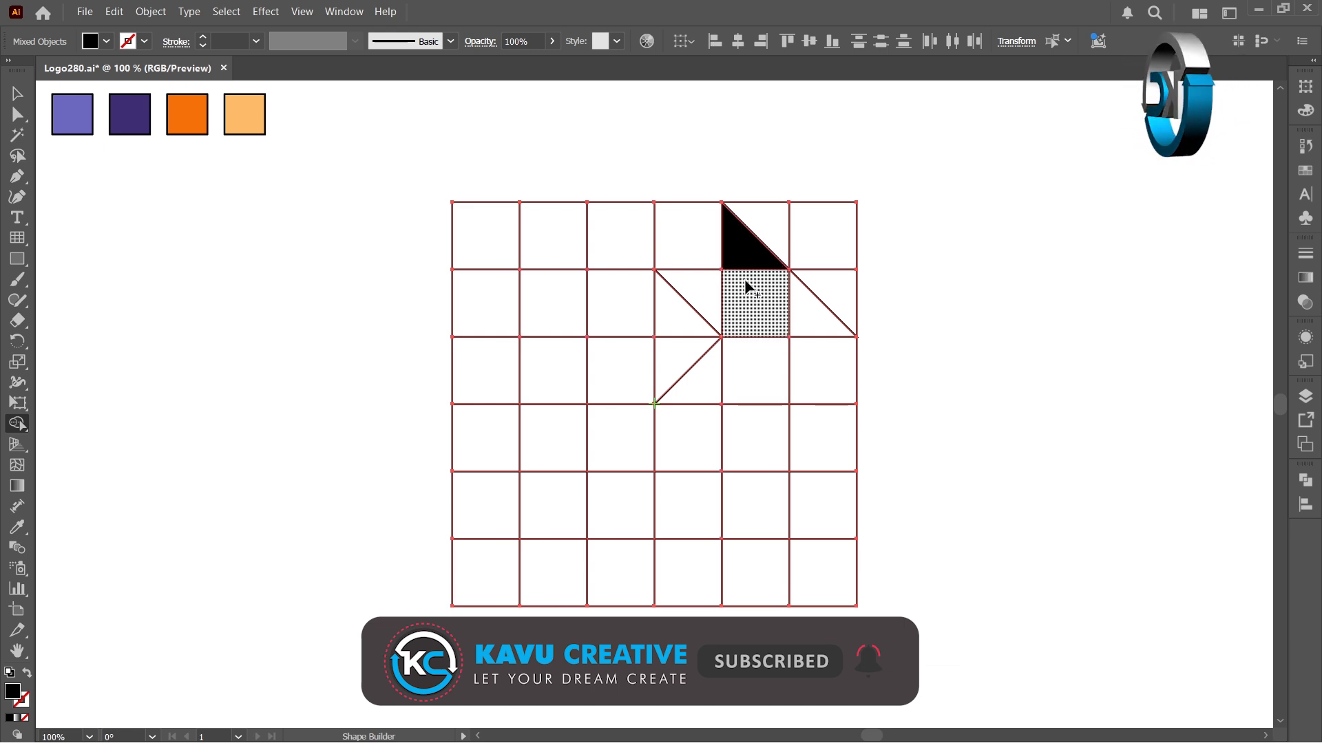
{"action": "left_click", "coordinate": [752, 290]}
{"action": "left_click", "coordinate": [812, 324]}
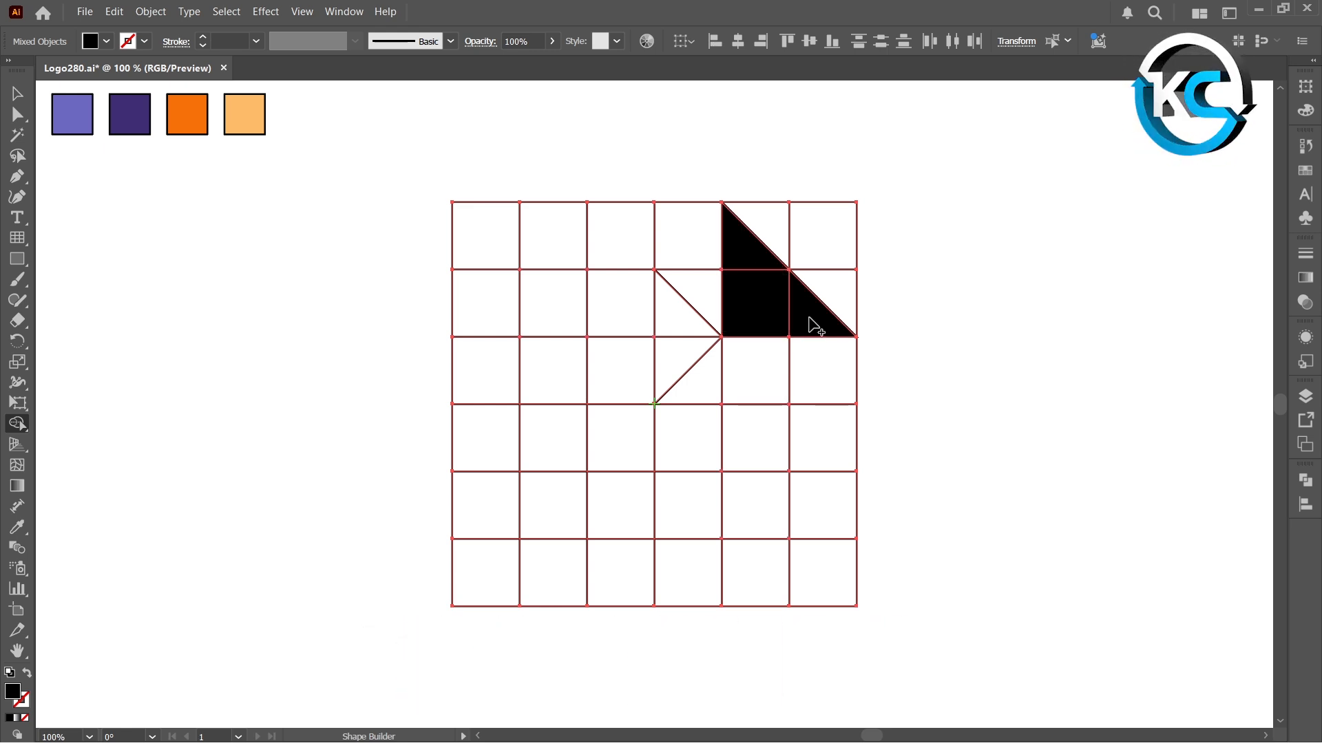
Fill the two-by-two block's remaining regions black with Shape Builder, merging the two triangles inside the chevron into one.
{"action": "left_click", "coordinate": [713, 300]}
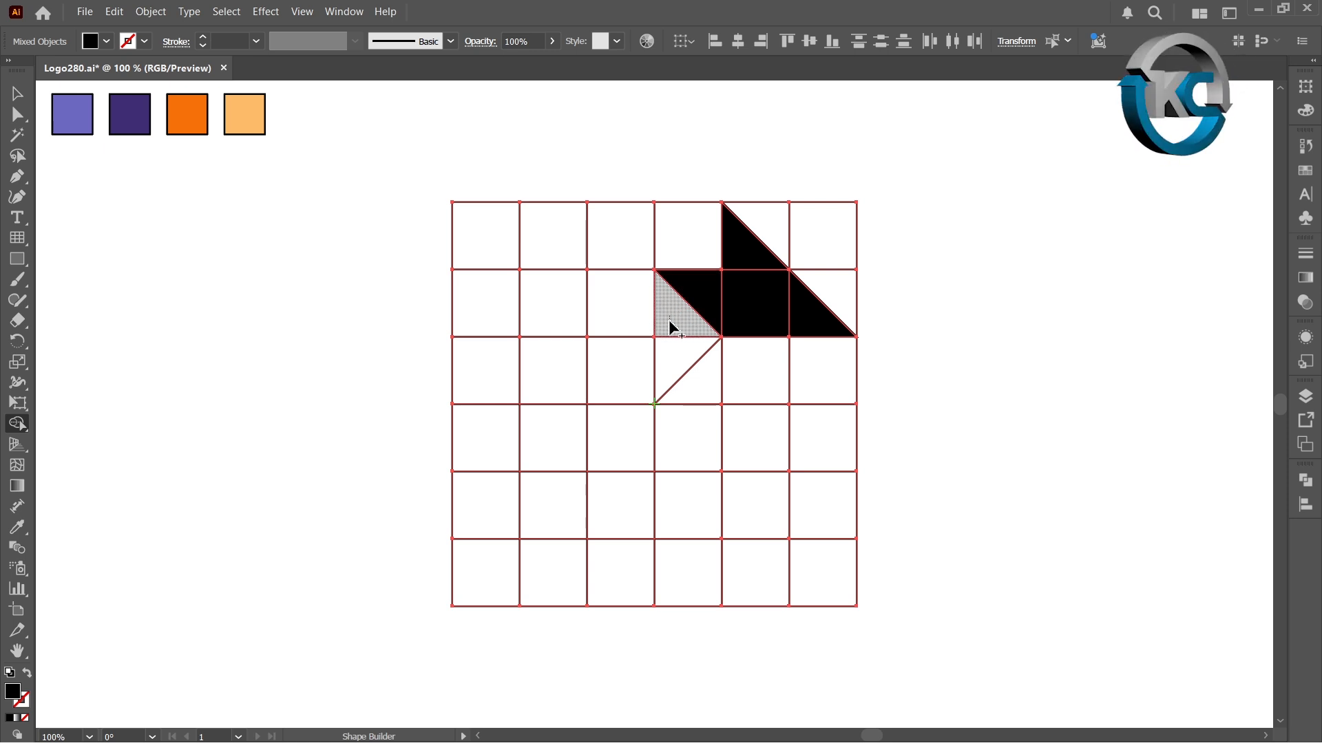
{"action": "left_click_drag", "start_coordinate": [671, 336], "coordinate": [672, 349]}
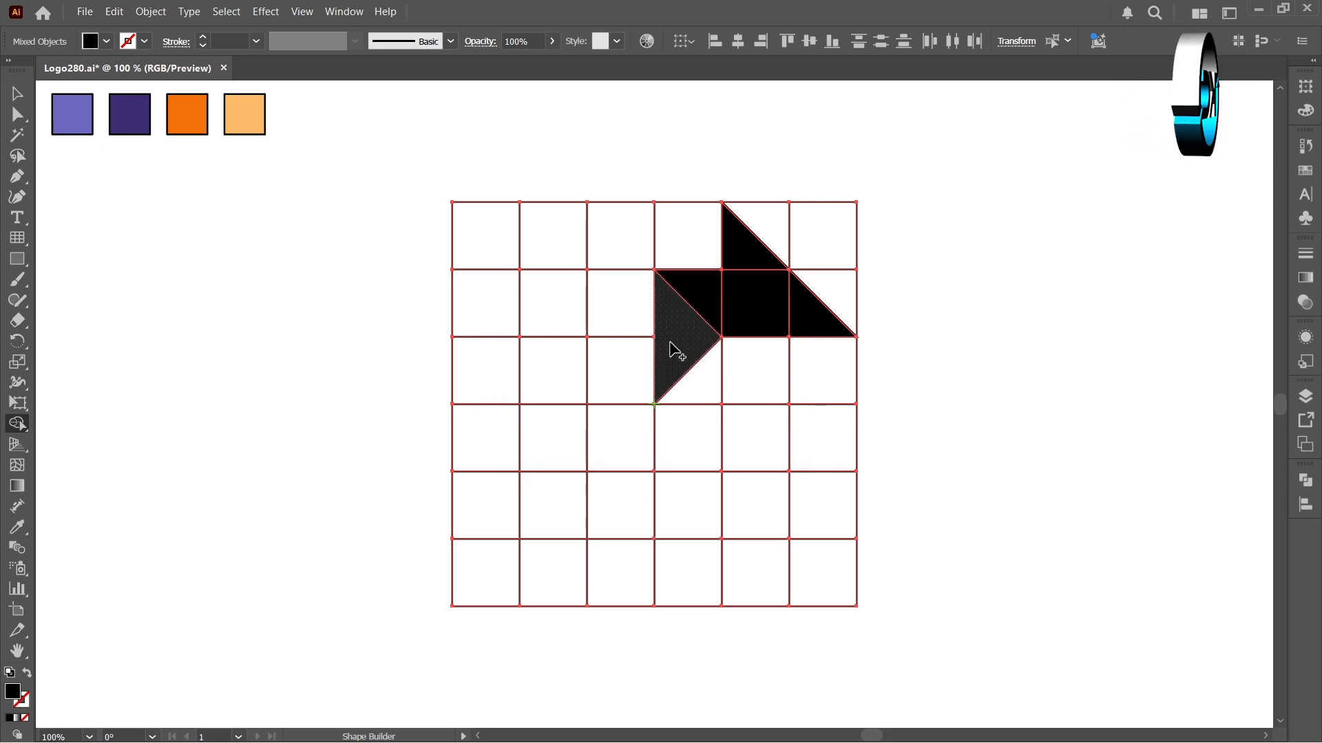
{"action": "left_click", "coordinate": [697, 388]}
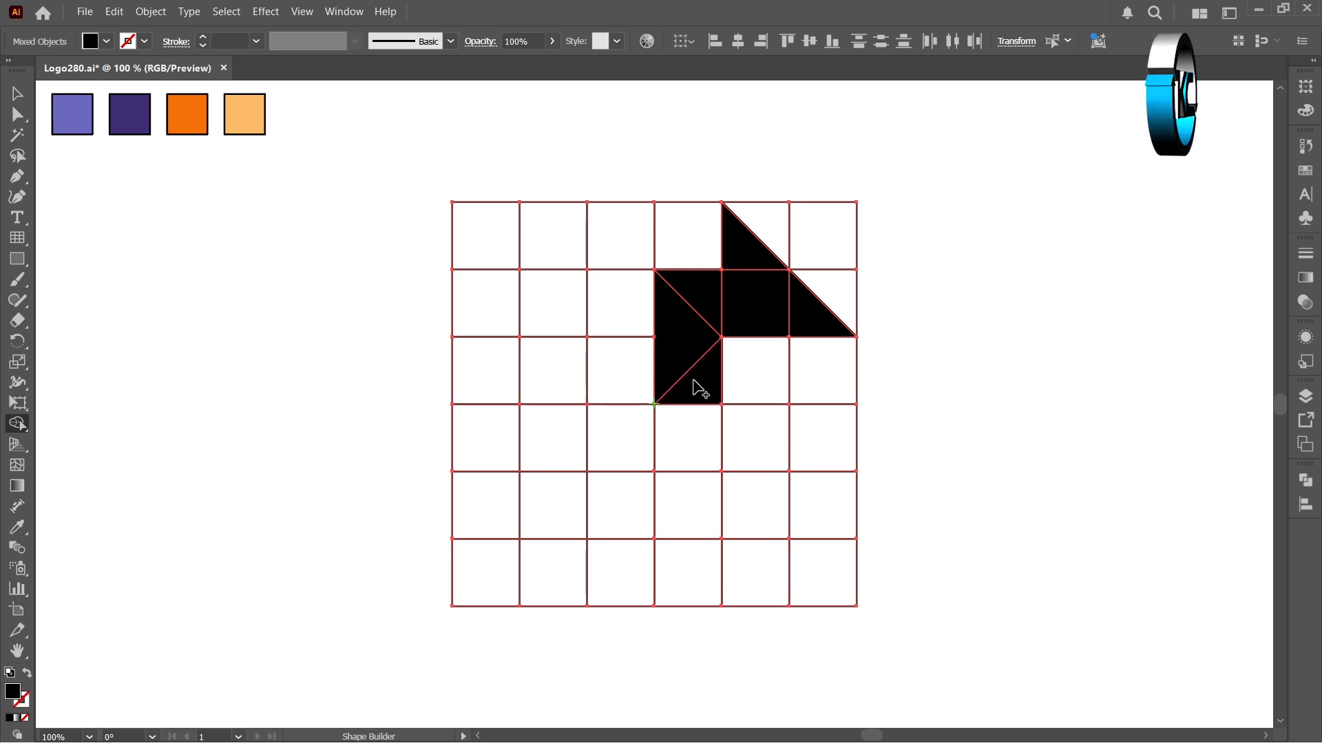
{"action": "left_click", "coordinate": [740, 389]}
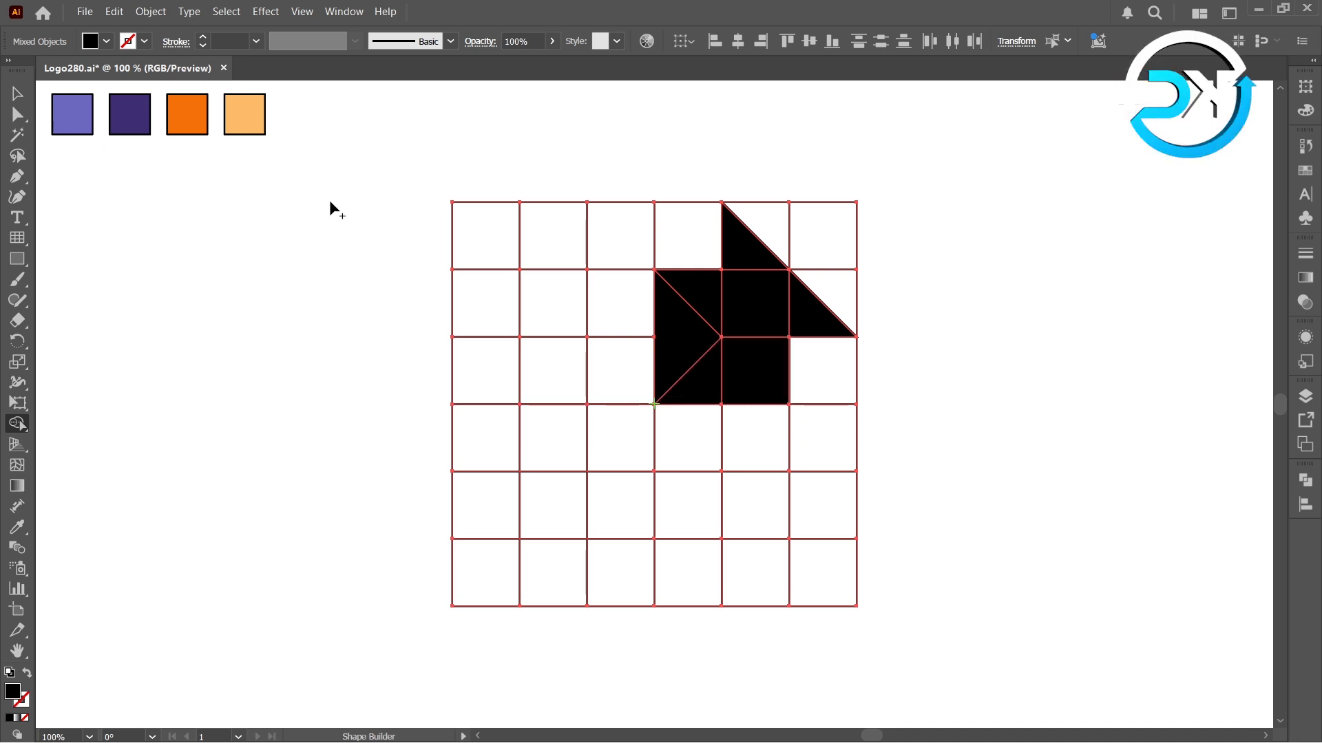
Ungroup the grid artwork containing the black shapes and deselect everything.
{"action": "left_click", "coordinate": [17, 93]}
{"action": "double_click", "coordinate": [802, 377]}
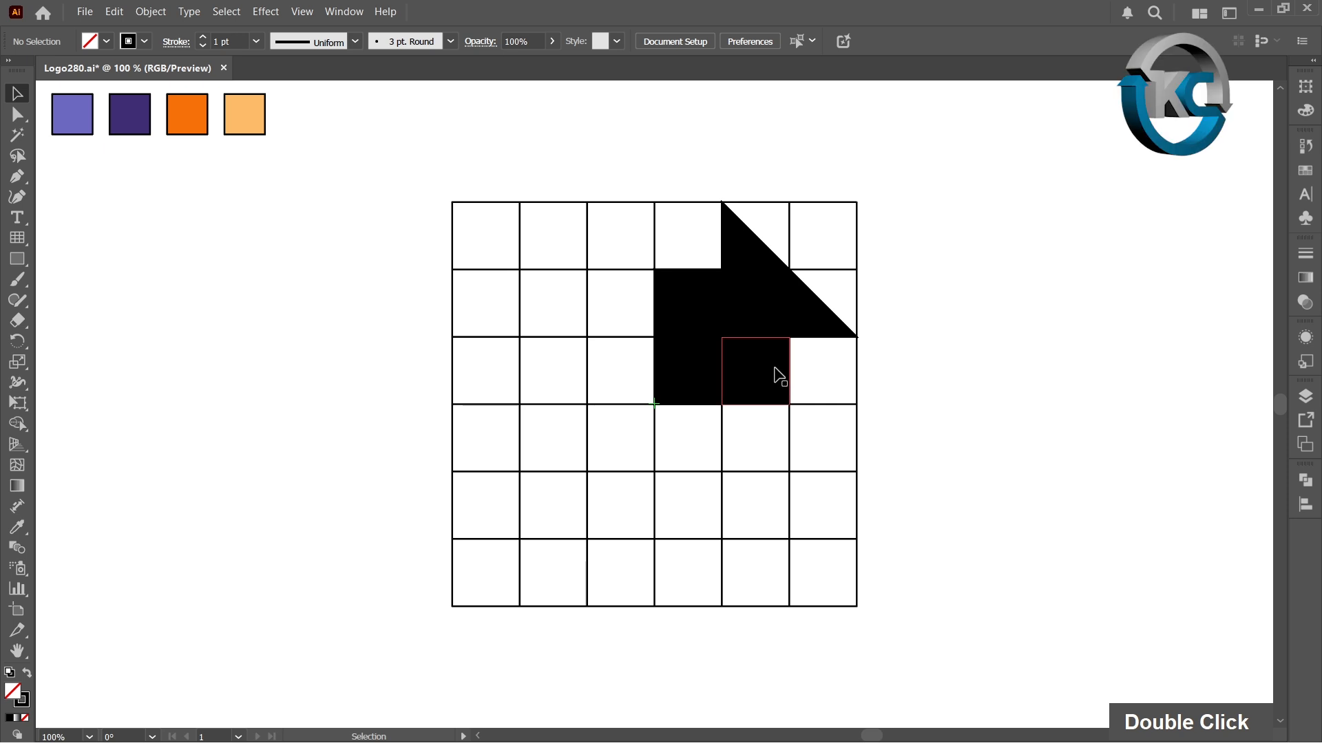
{"action": "right_click", "coordinate": [776, 372]}
{"action": "left_click", "coordinate": [825, 481]}
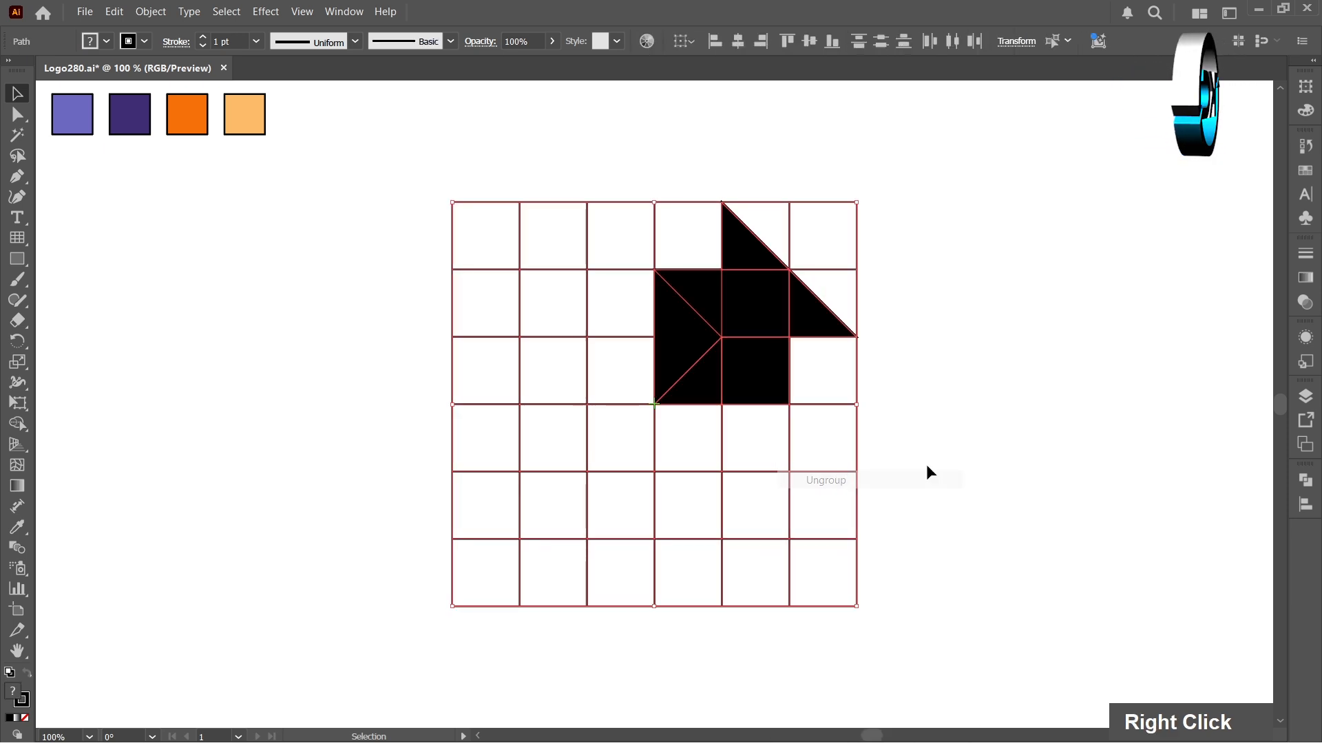
{"action": "double_click", "coordinate": [928, 465]}
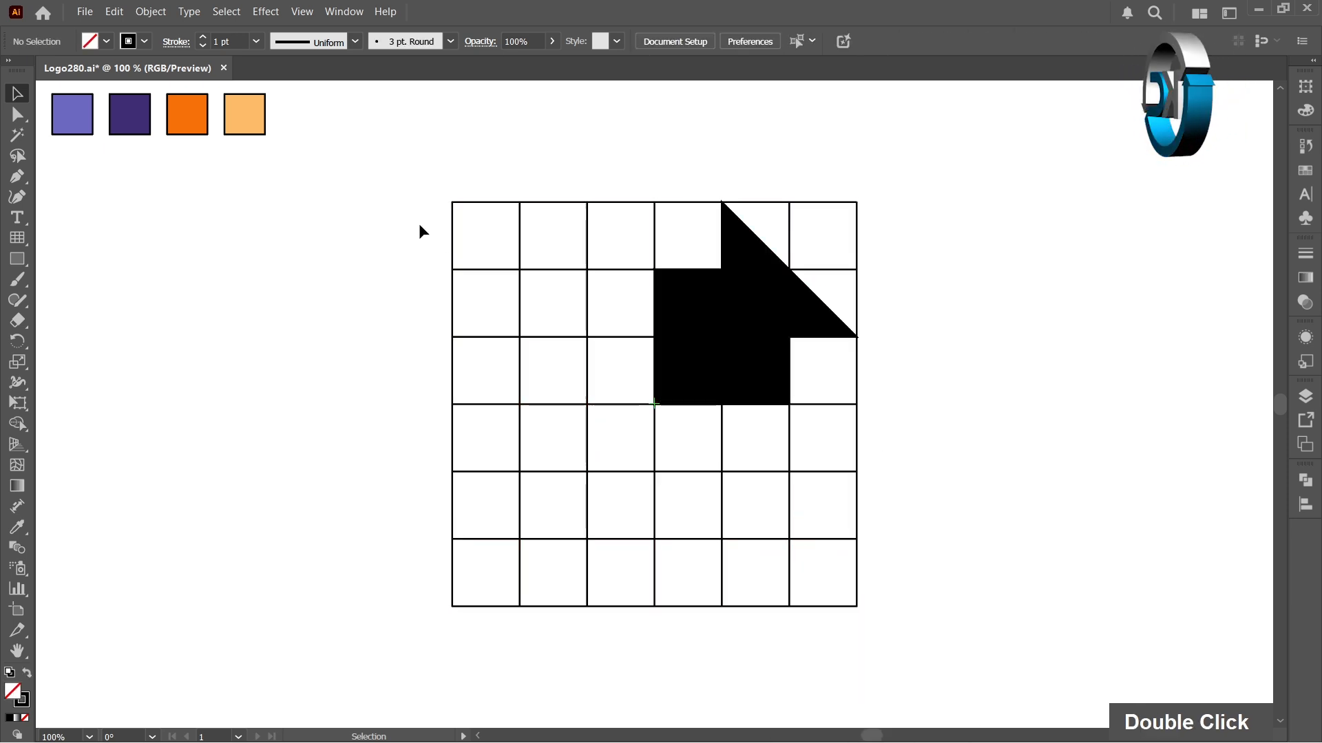
Select all the grid artwork, exclude the black-filled shapes from the selection, and delete the remaining grid lines and empty cells.
{"action": "left_click_drag", "start_coordinate": [407, 172], "coordinate": [899, 611]}
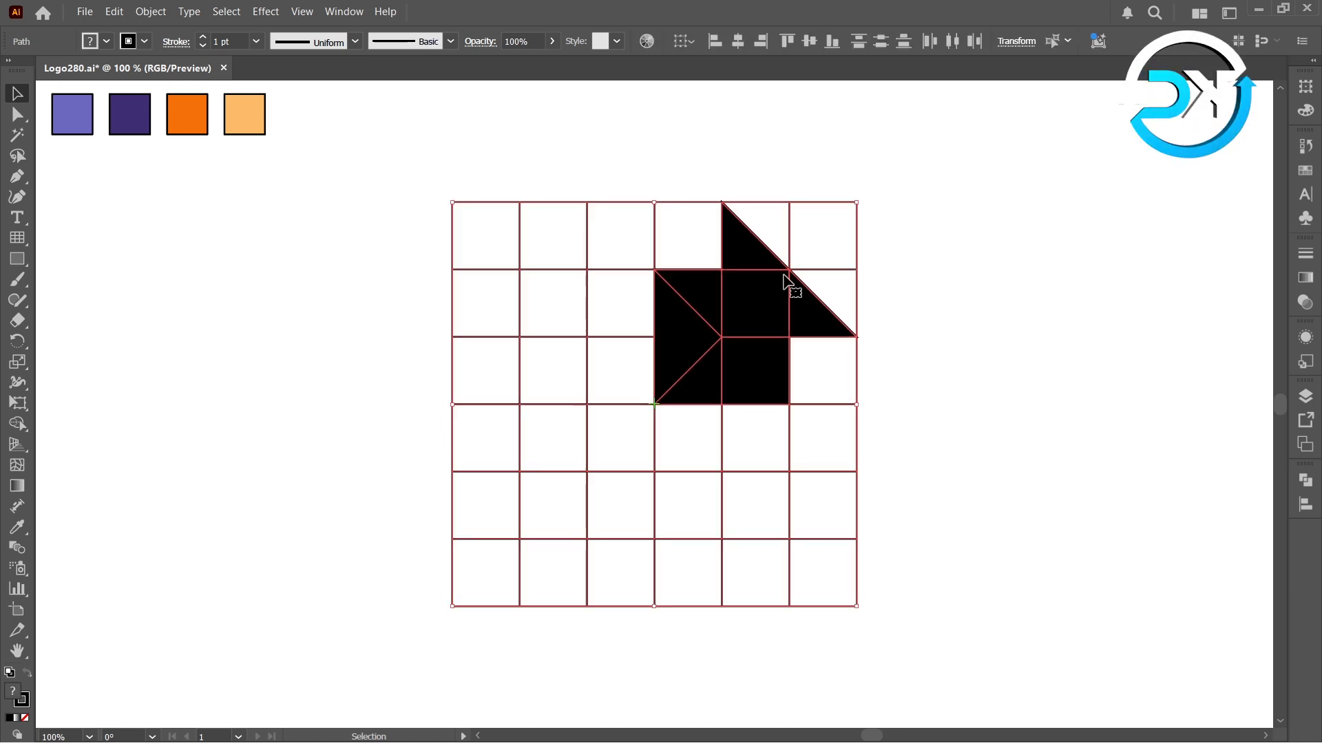
{"action": "left_click", "coordinate": [751, 249], "text": "shift"}
{"action": "left_click", "coordinate": [768, 292], "text": "shift"}
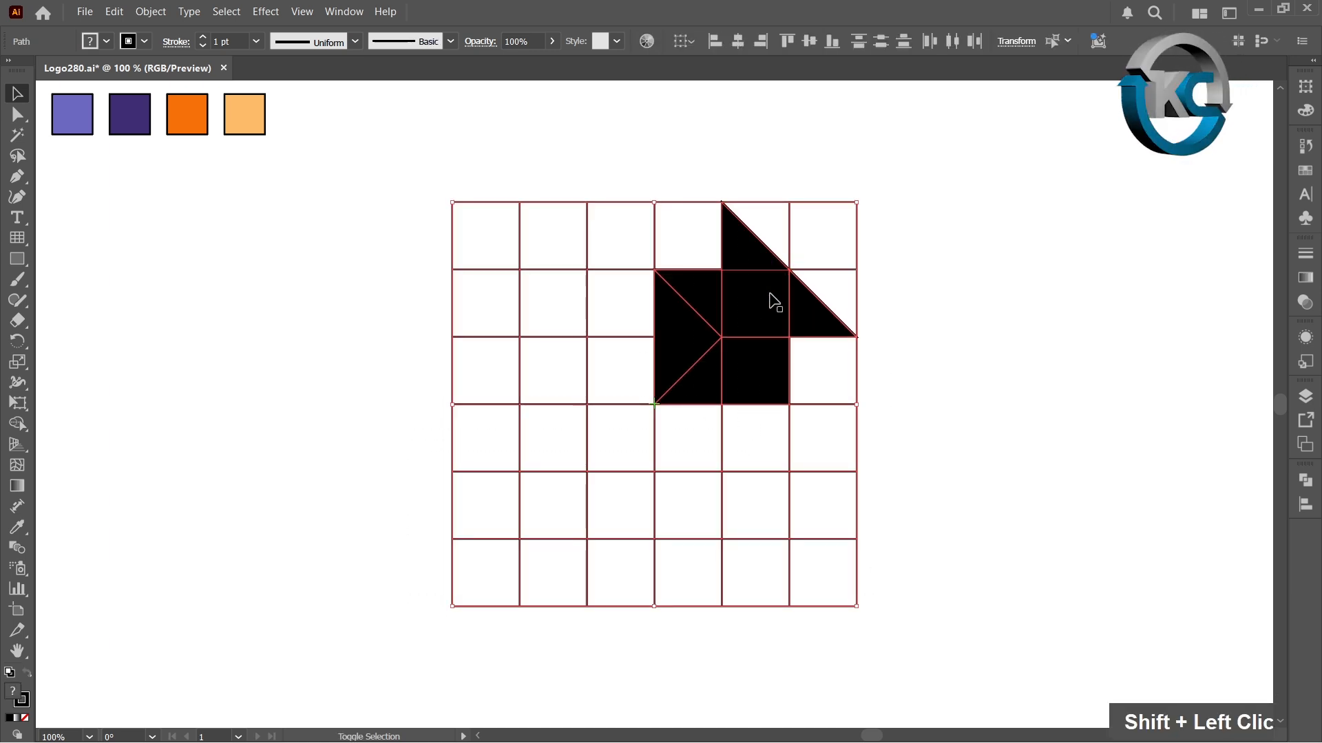
{"action": "left_click", "coordinate": [799, 308], "text": "shift"}
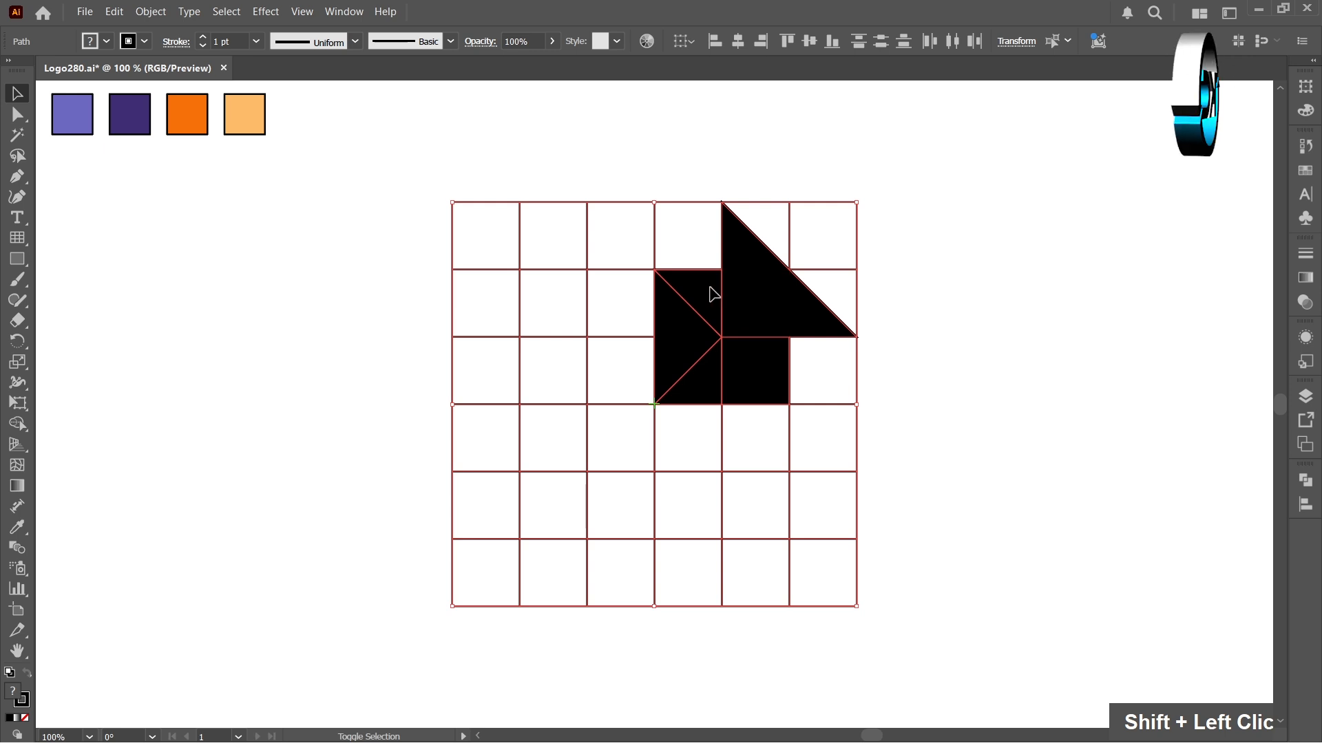
{"action": "left_click", "coordinate": [698, 312], "text": "shift"}
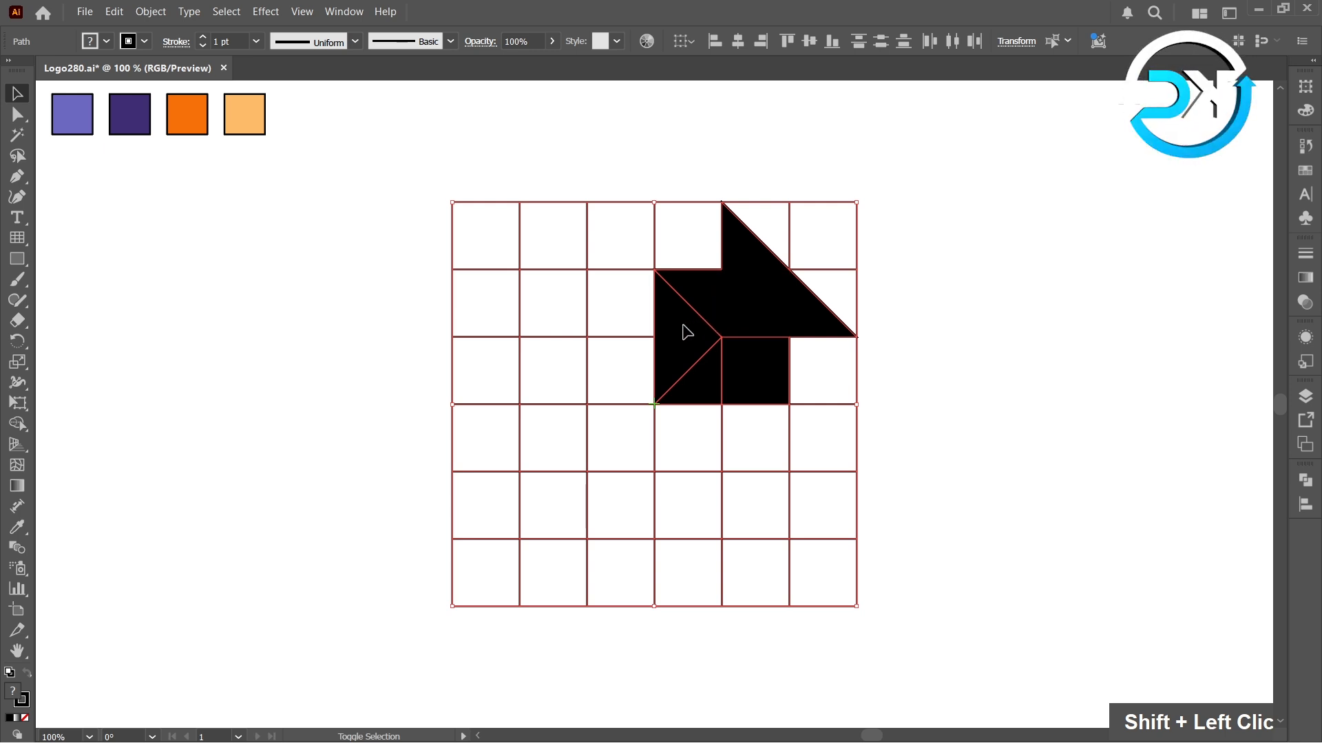
{"action": "left_click", "coordinate": [716, 378], "text": "shift"}
{"action": "left_click", "coordinate": [759, 387], "text": "shift"}
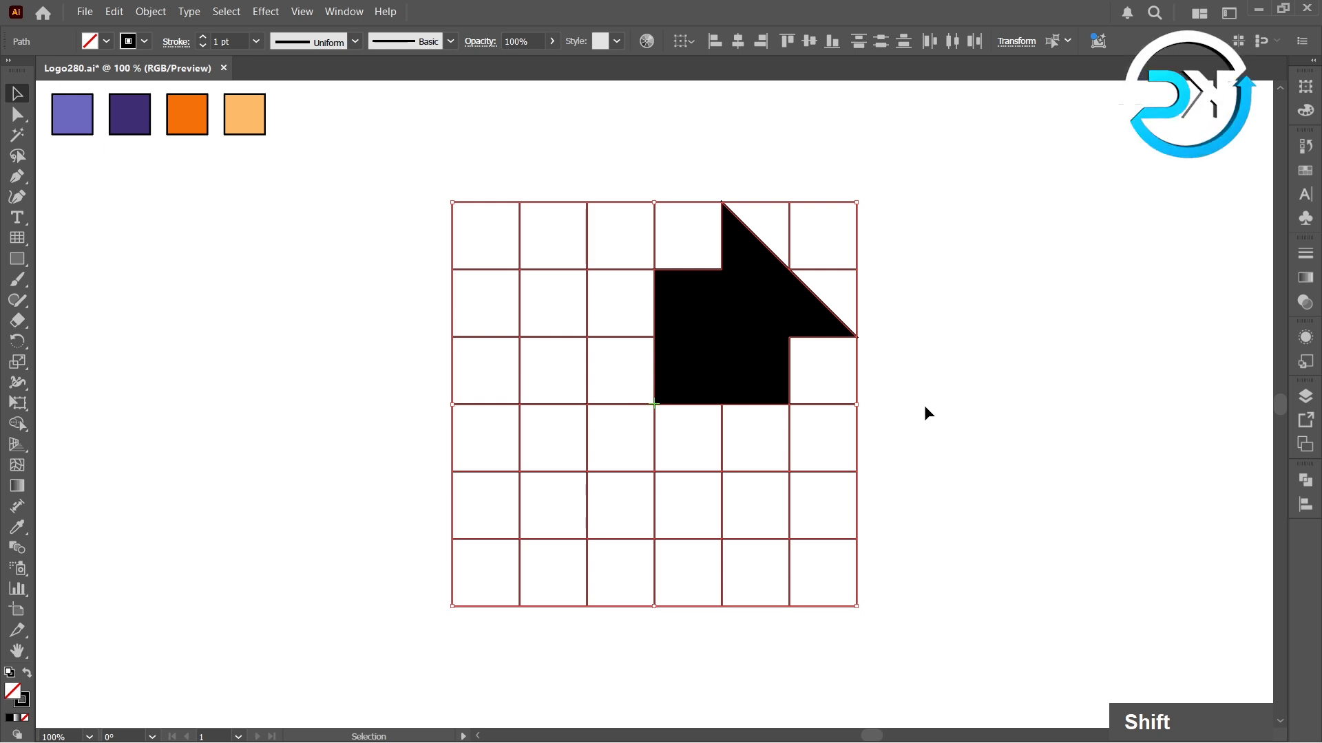
{"action": "key", "text": "Delete"}
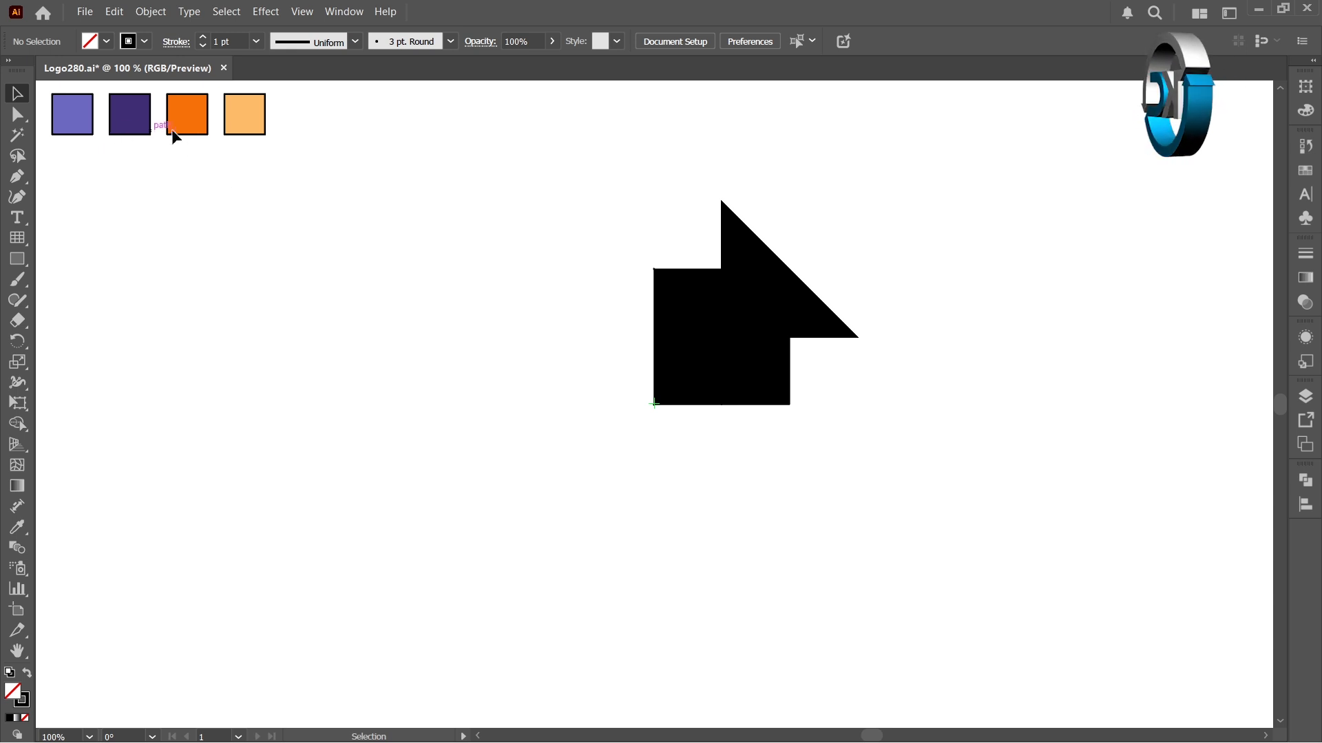
Apply the light purple swatch's appearance to the two outer small triangles and the dark purple swatch's to the square between them.
{"action": "left_click", "coordinate": [748, 254]}
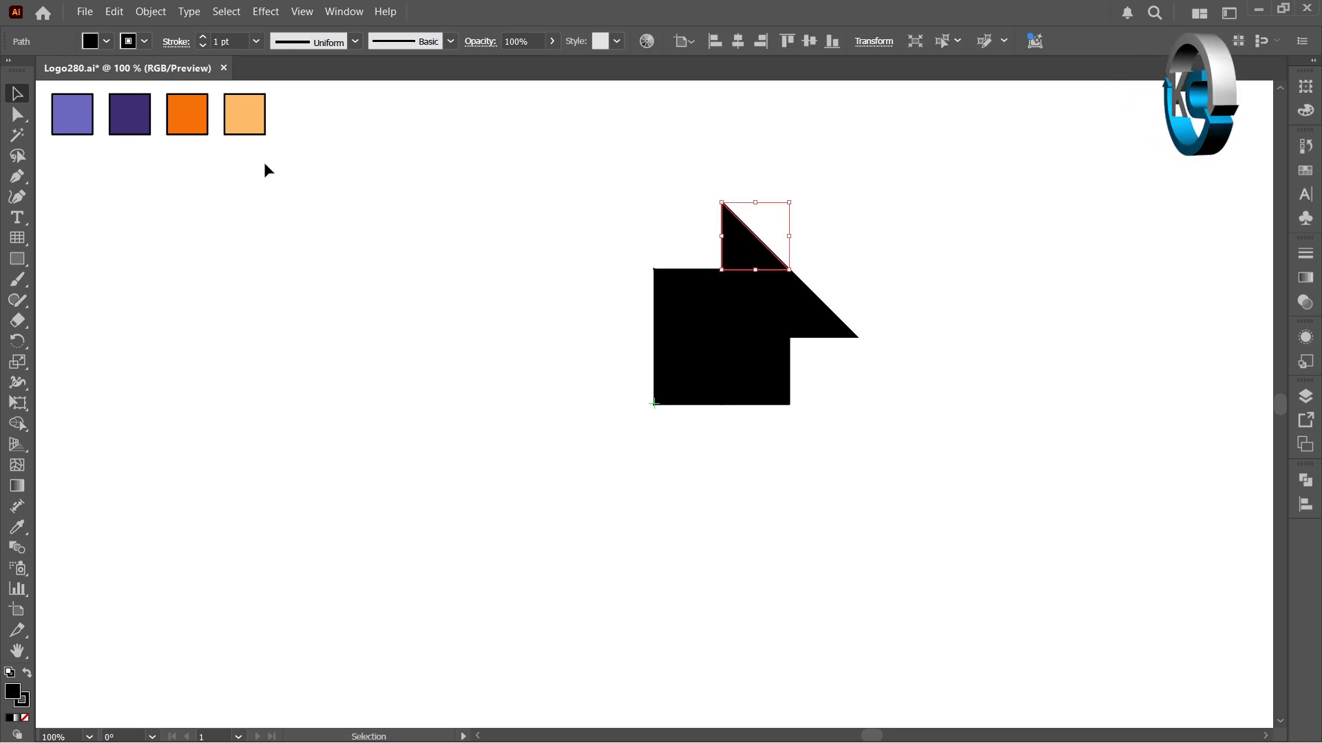
{"action": "left_click", "coordinate": [26, 525]}
{"action": "left_click", "coordinate": [78, 111]}
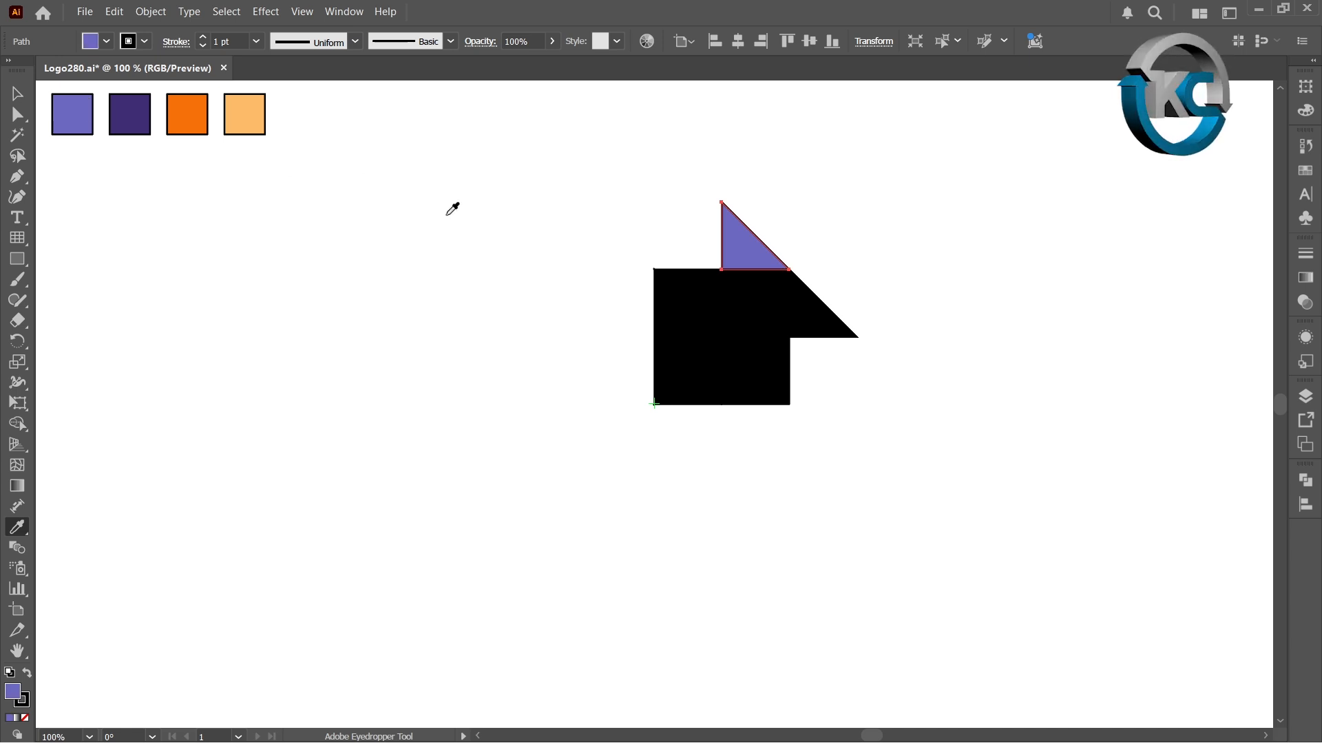
{"action": "left_click", "coordinate": [802, 313], "text": "ctrl"}
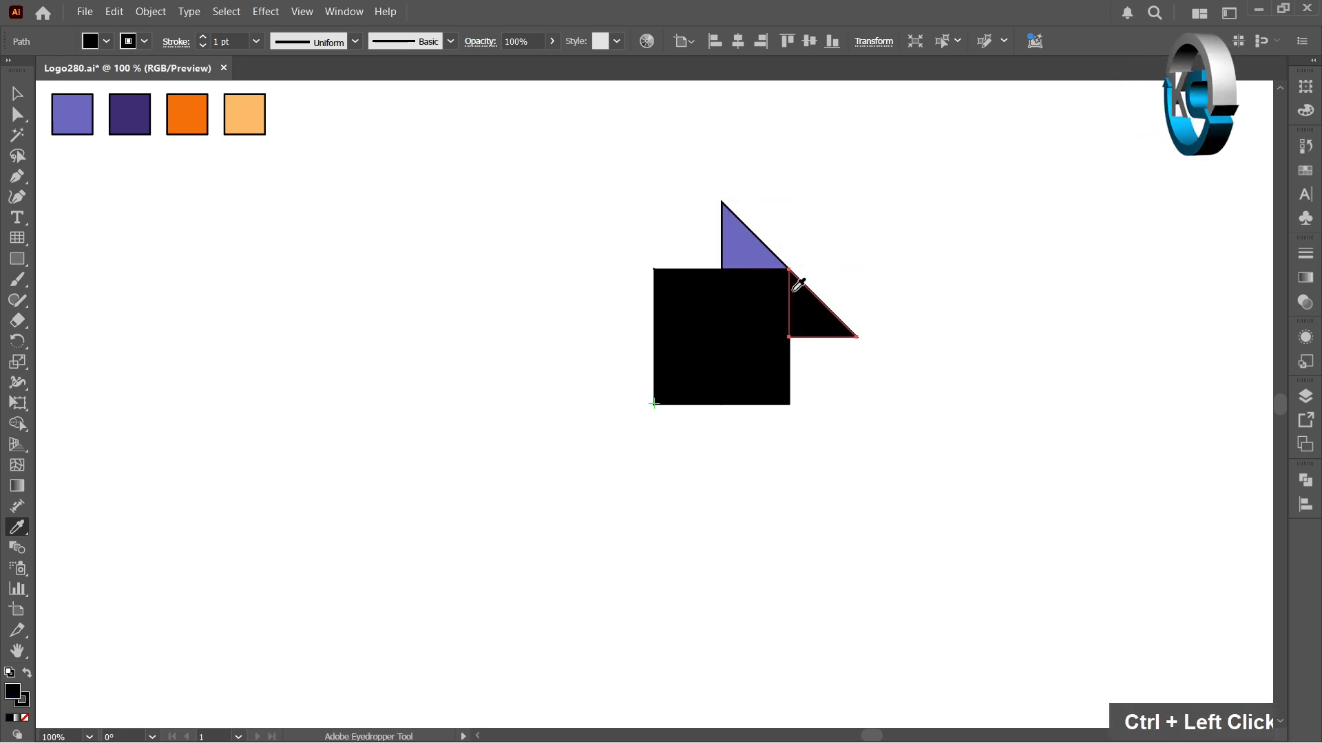
{"action": "left_click", "coordinate": [757, 238]}
{"action": "left_click", "coordinate": [766, 294], "text": "ctrl"}
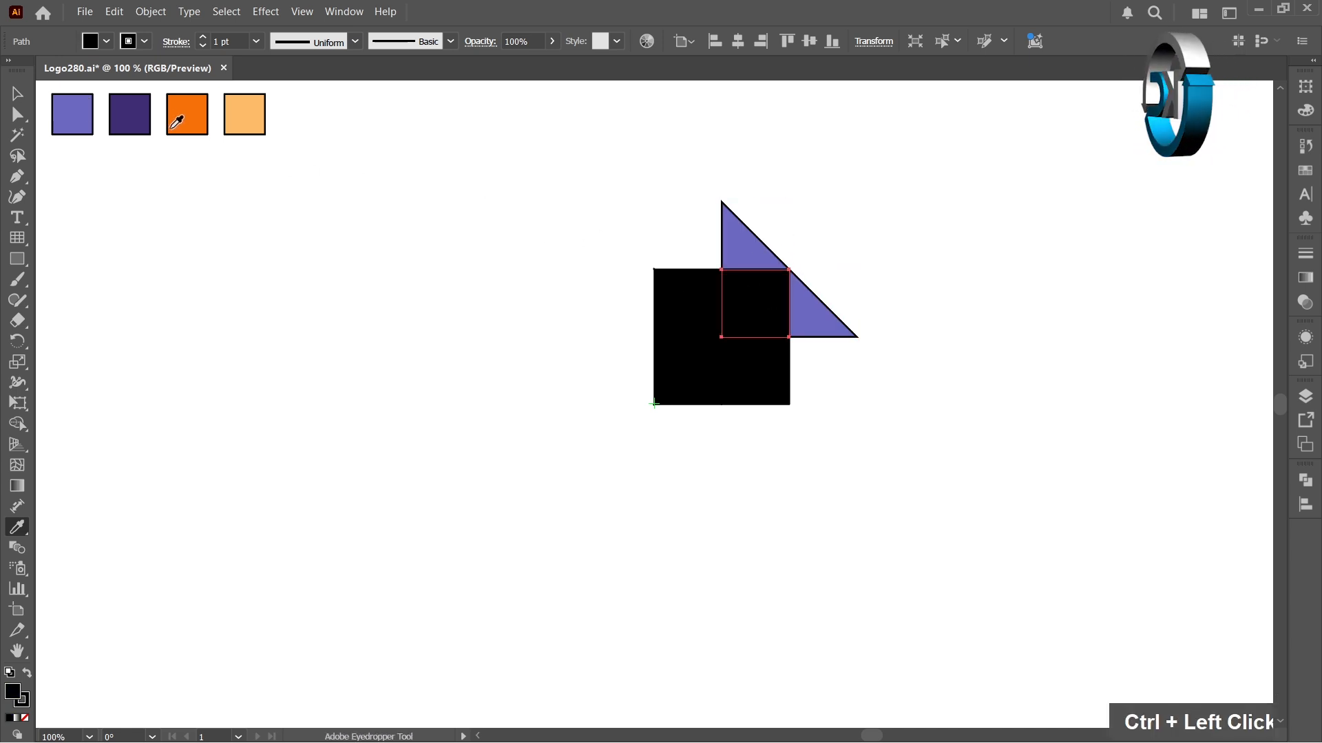
{"action": "left_click", "coordinate": [145, 104]}
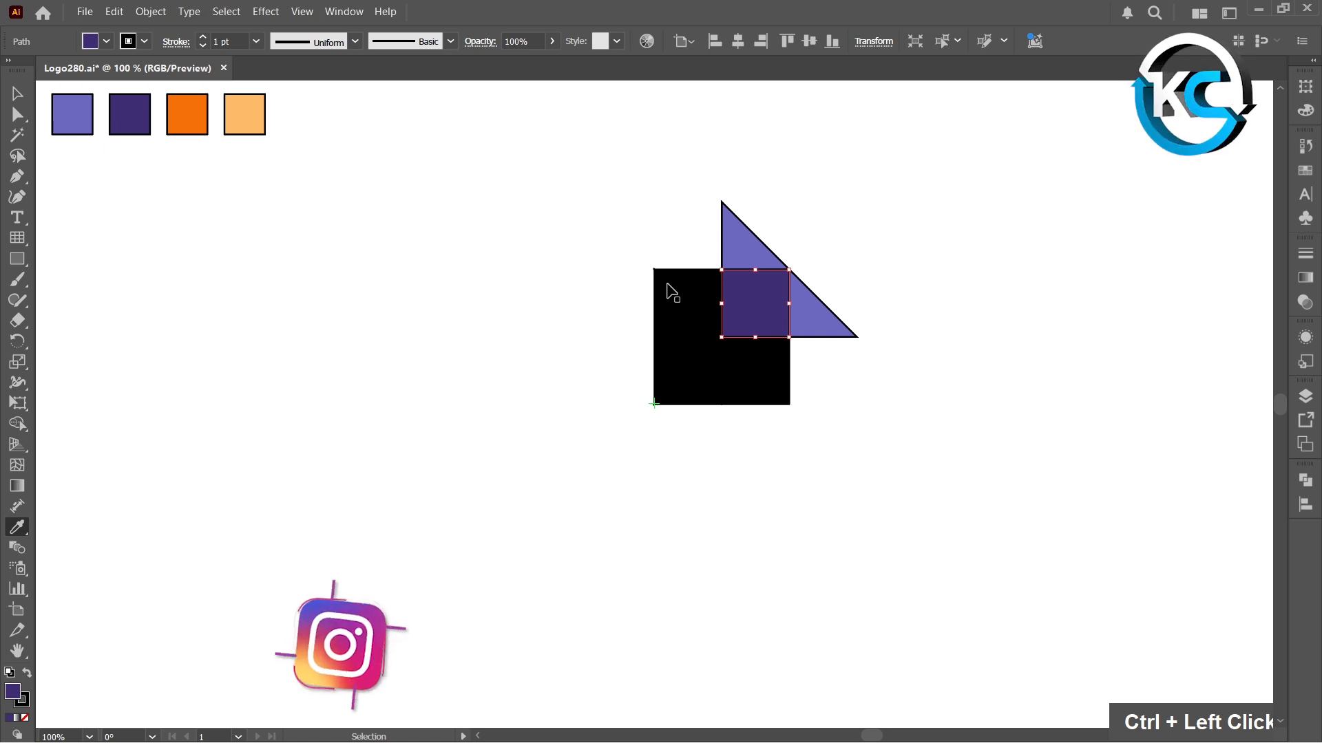
{"action": "left_click", "coordinate": [607, 236], "text": "ctrl"}
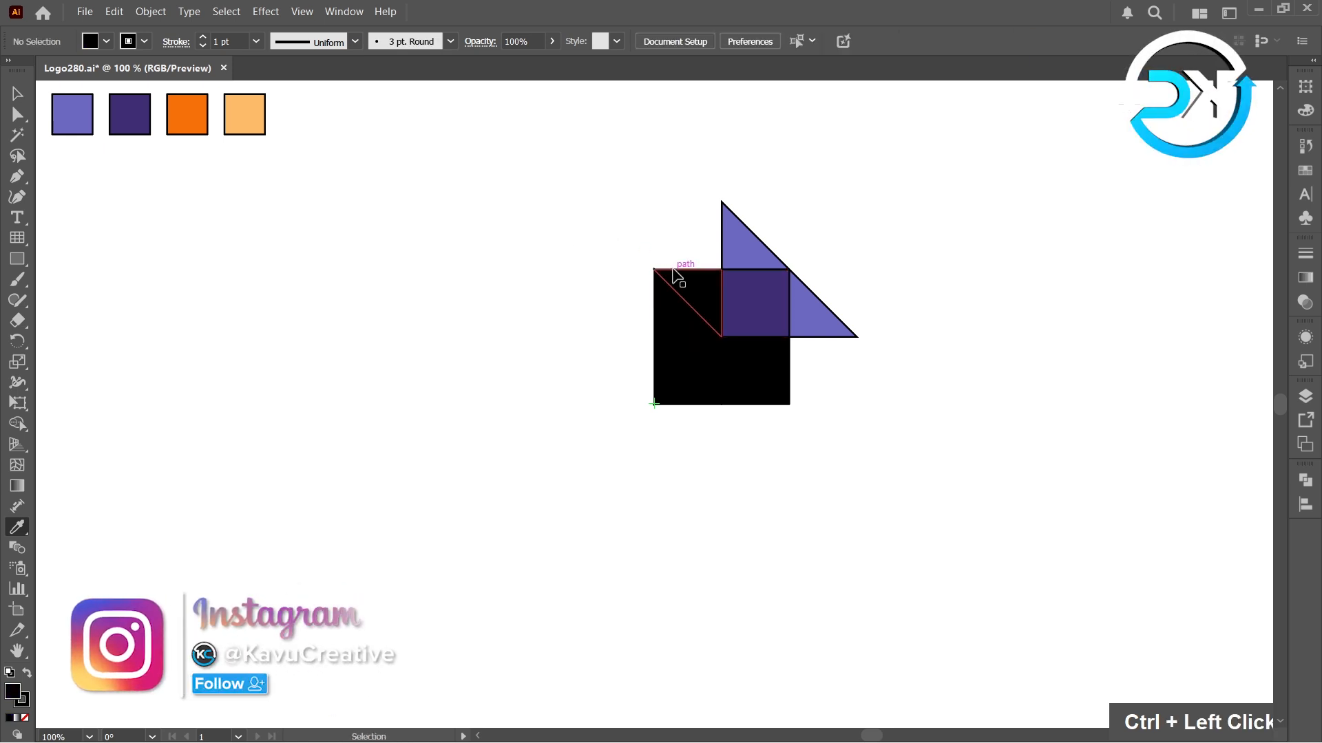
Apply the orange swatch's appearance to the small triangle left of the dark purple square and to the black square below it.
{"action": "left_click", "coordinate": [678, 277], "text": "ctrl"}
{"action": "left_click", "coordinate": [187, 112]}
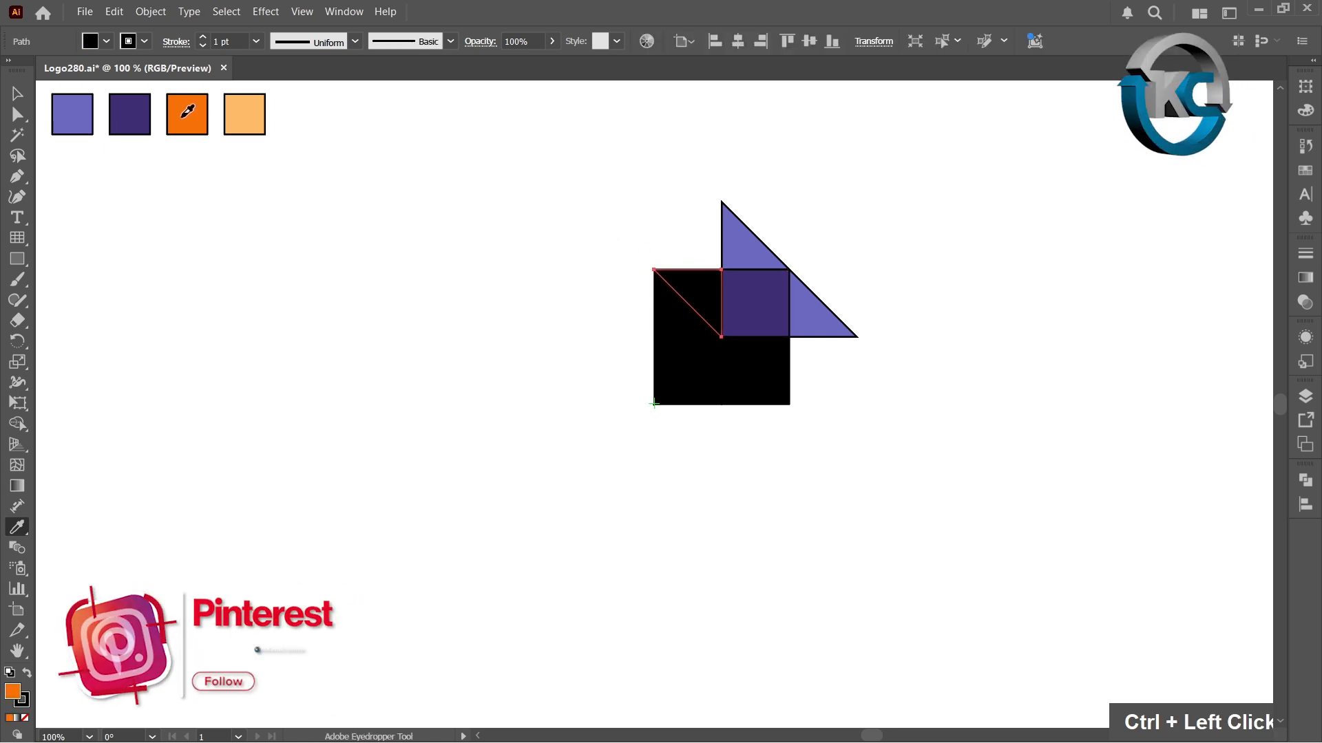
{"action": "left_click", "coordinate": [741, 375], "text": "ctrl"}
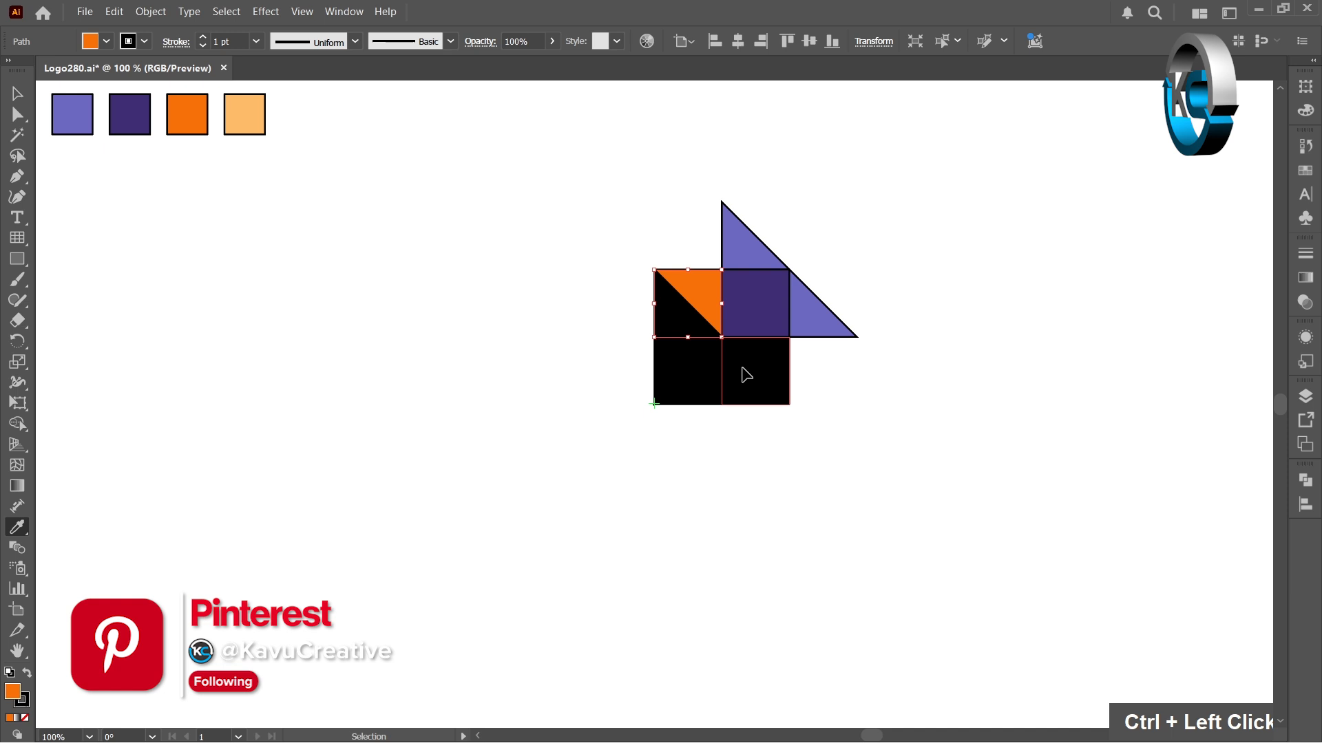
{"action": "left_click", "coordinate": [712, 289]}
Color the right-pointing triangle dark purple and the small triangle beneath it light orange with the Eyedropper, leaving nothing selected.
{"action": "left_click", "coordinate": [680, 308], "text": "ctrl"}
{"action": "left_click", "coordinate": [748, 294]}
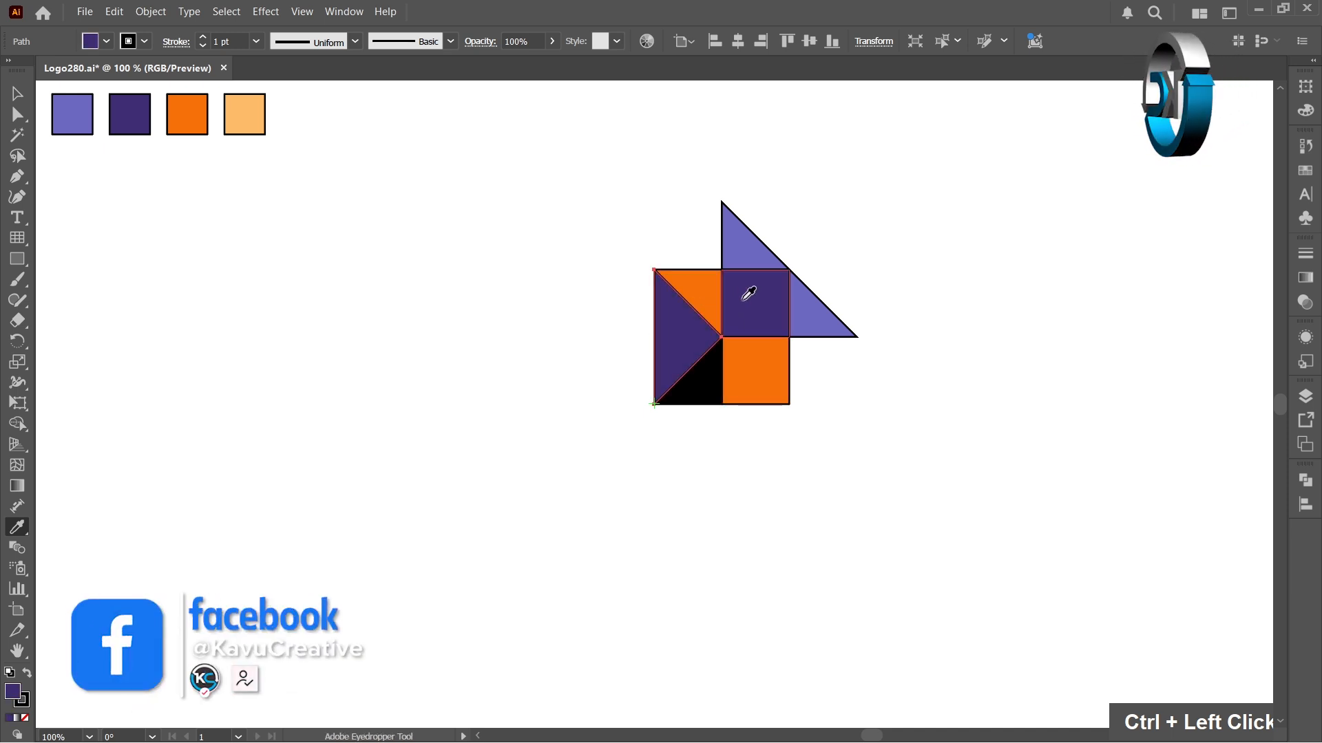
{"action": "left_click", "coordinate": [701, 385], "text": "ctrl"}
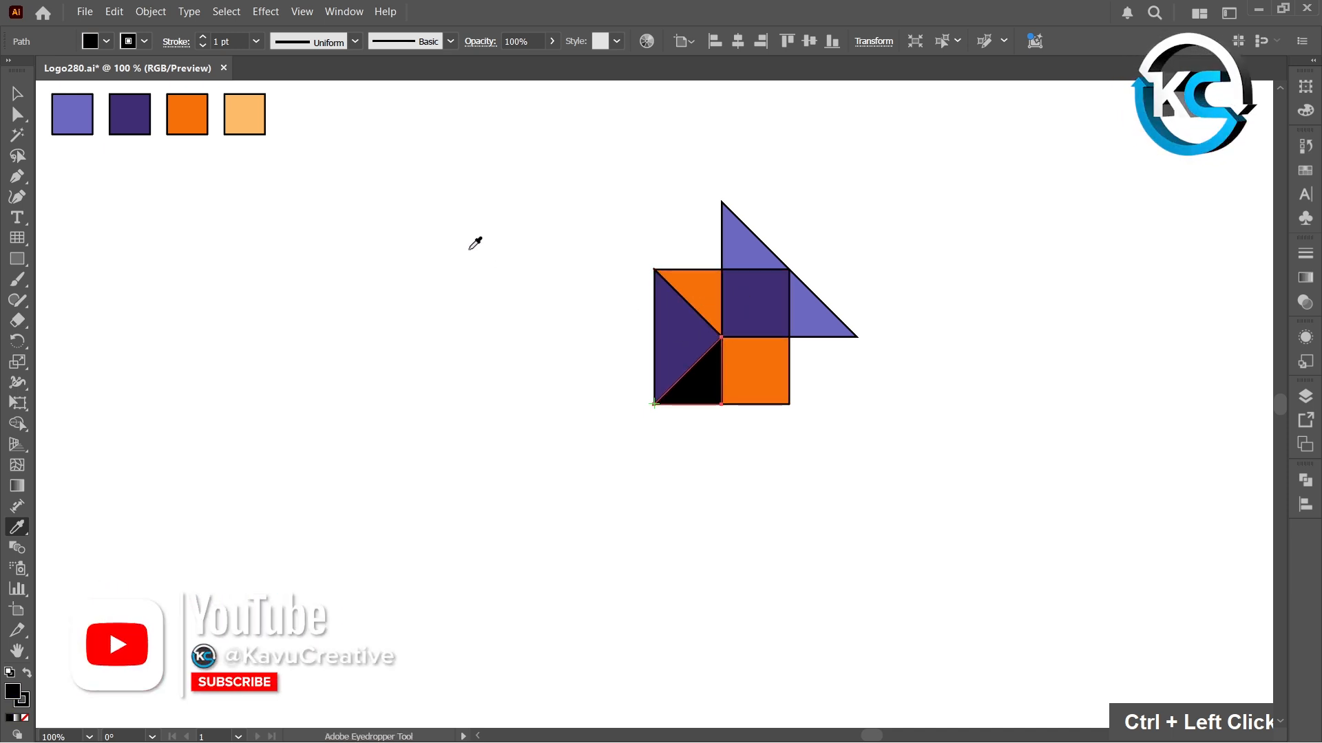
{"action": "left_click", "coordinate": [253, 111]}
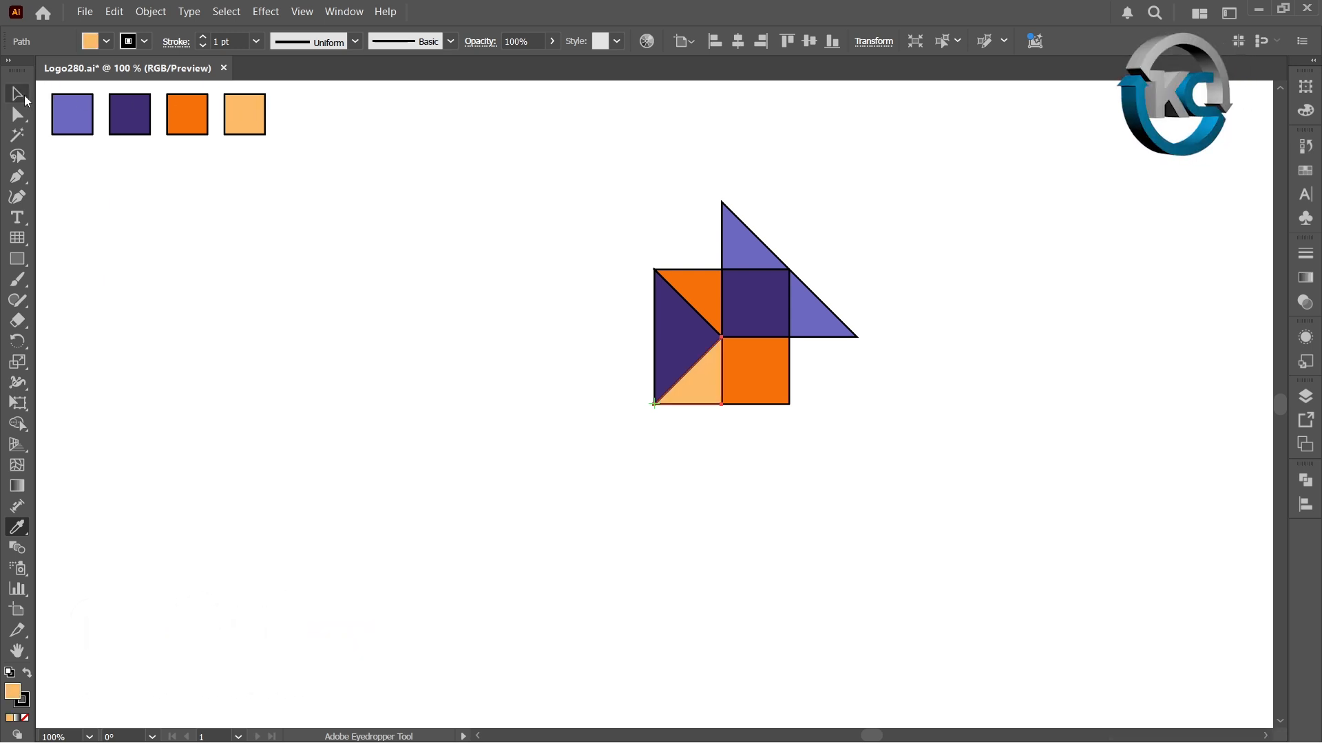
{"action": "left_click", "coordinate": [24, 97]}
{"action": "left_click", "coordinate": [330, 280]}
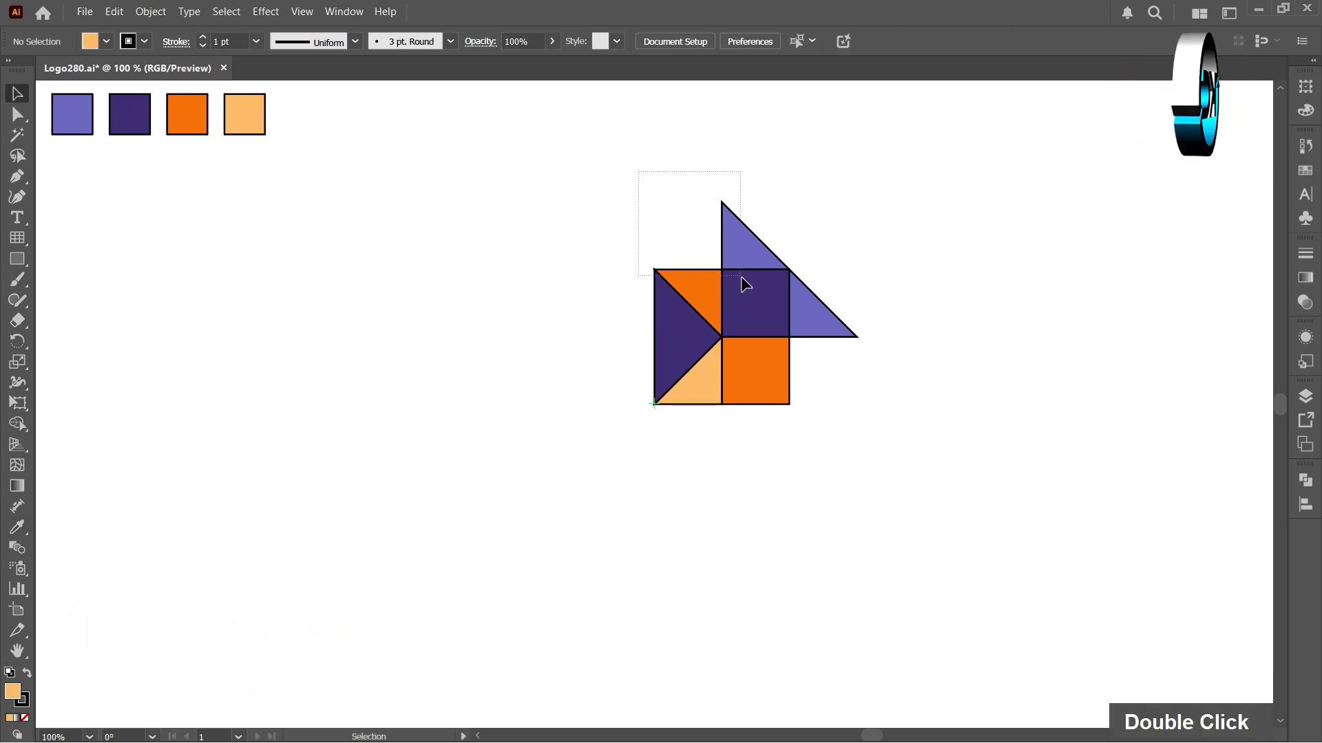
Select all the colored shapes and create a copy rotated 90° around their lower-left corner anchor.
{"action": "left_click_drag", "start_coordinate": [741, 278], "coordinate": [879, 418]}
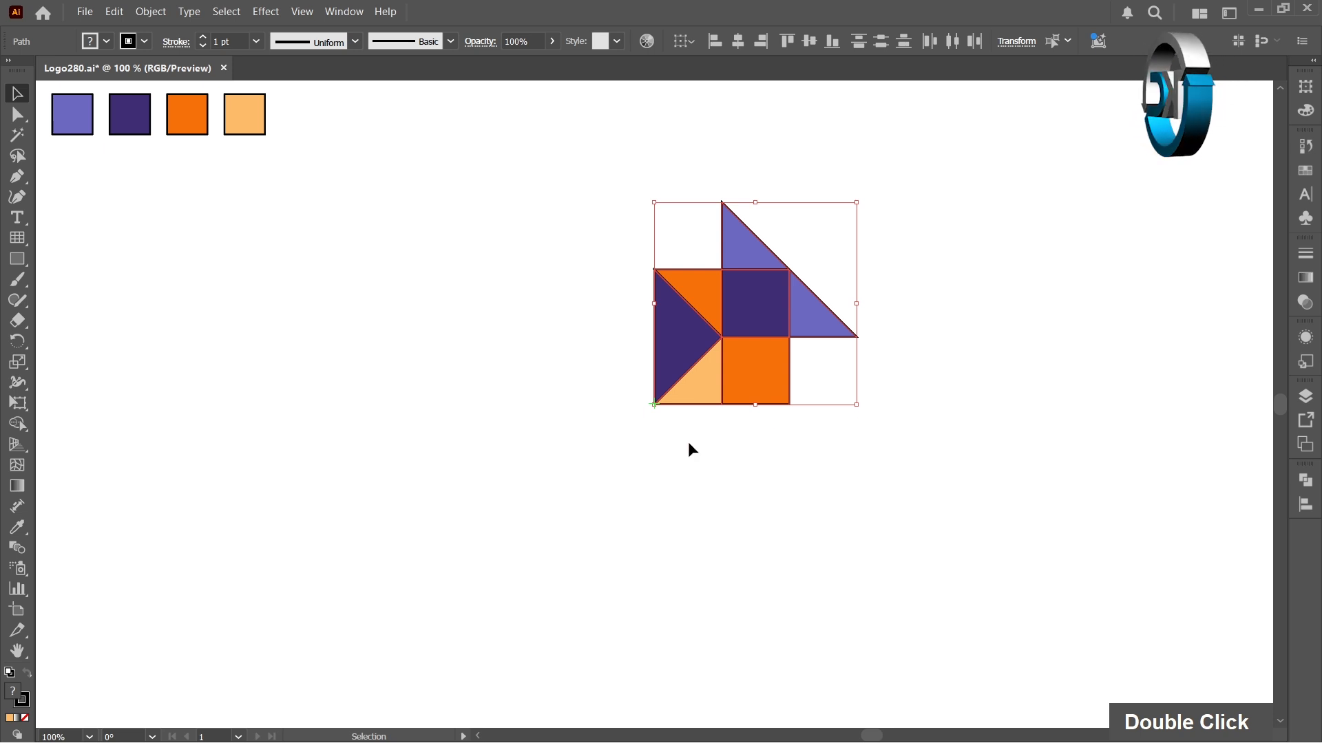
{"action": "right_click", "coordinate": [17, 340]}
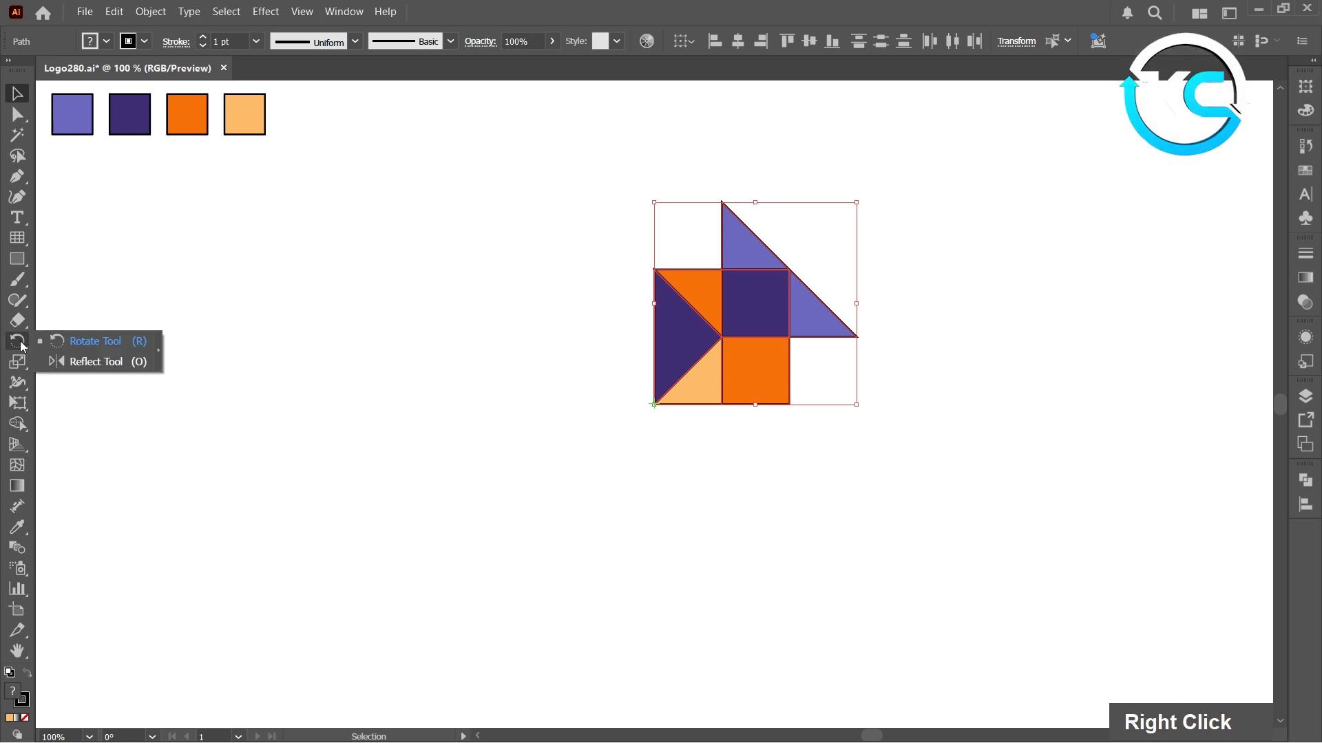
{"action": "left_click", "coordinate": [89, 340]}
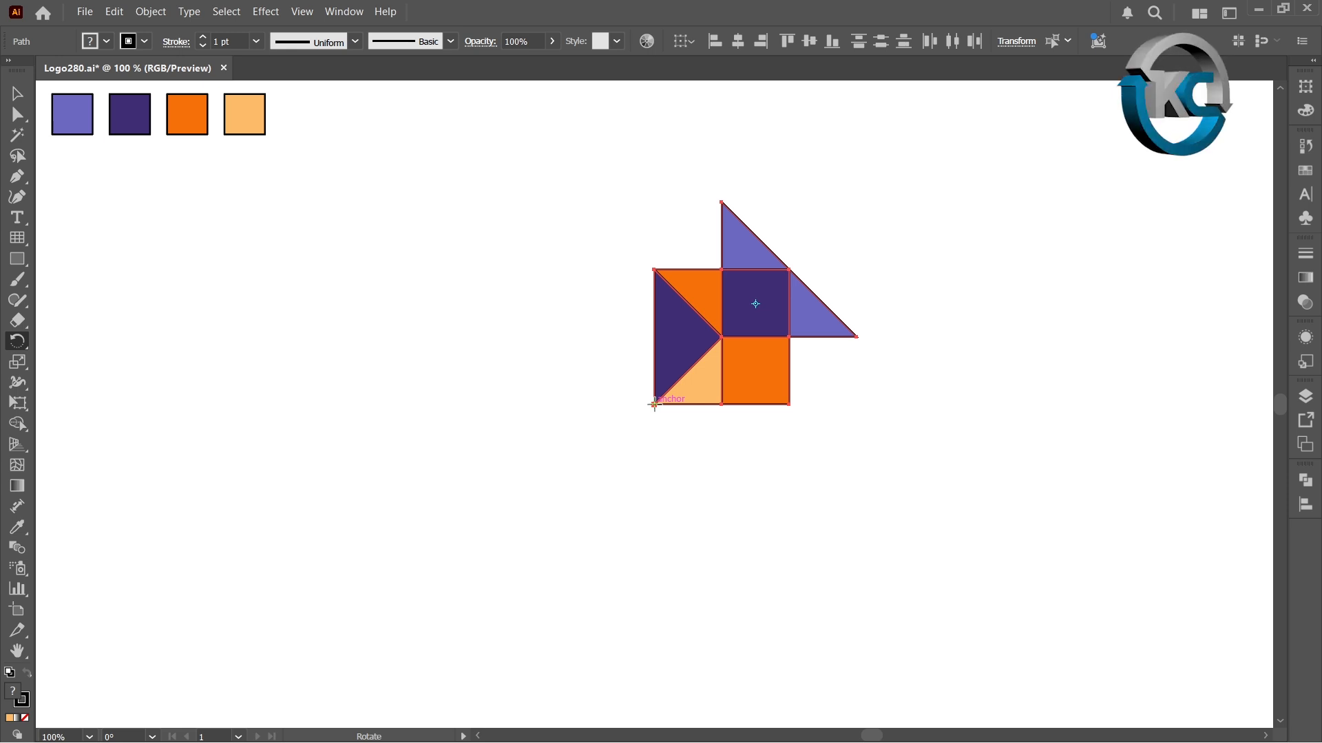
{"action": "left_click", "coordinate": [654, 405], "text": "alt"}
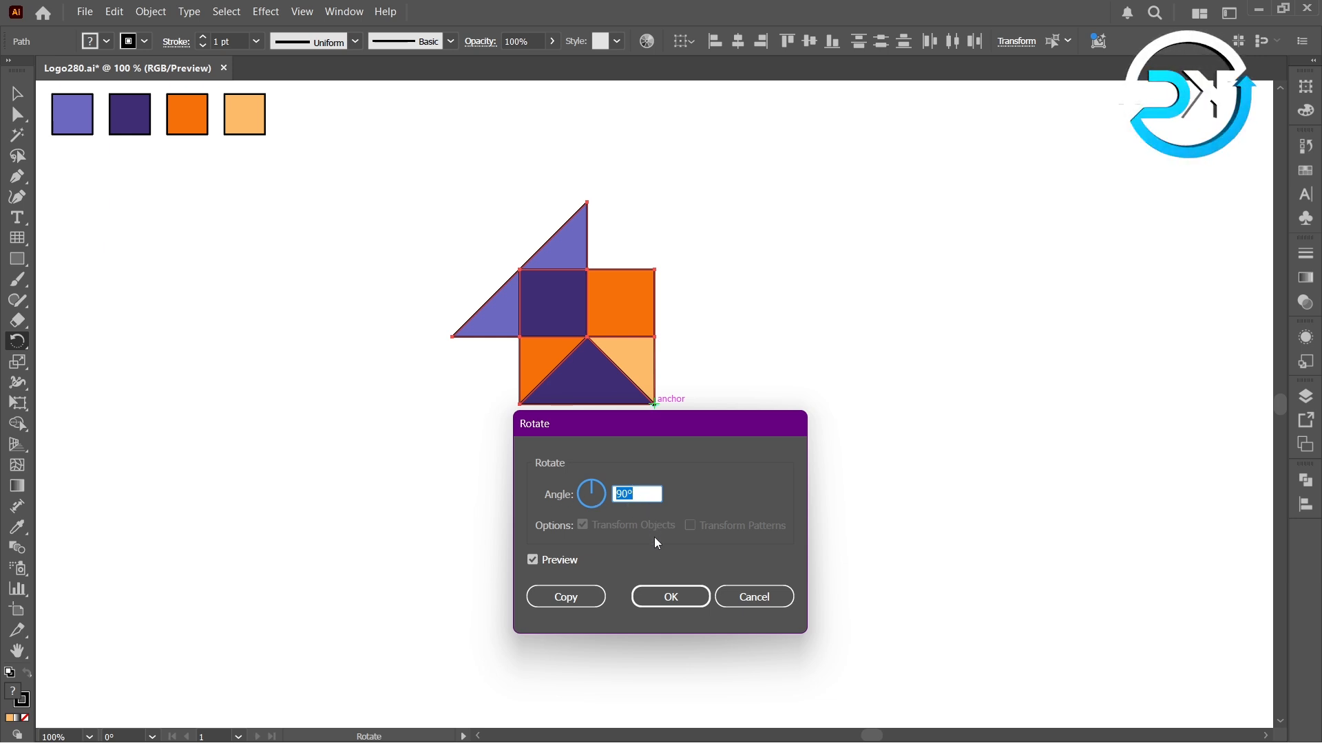
{"action": "left_click", "coordinate": [582, 611]}
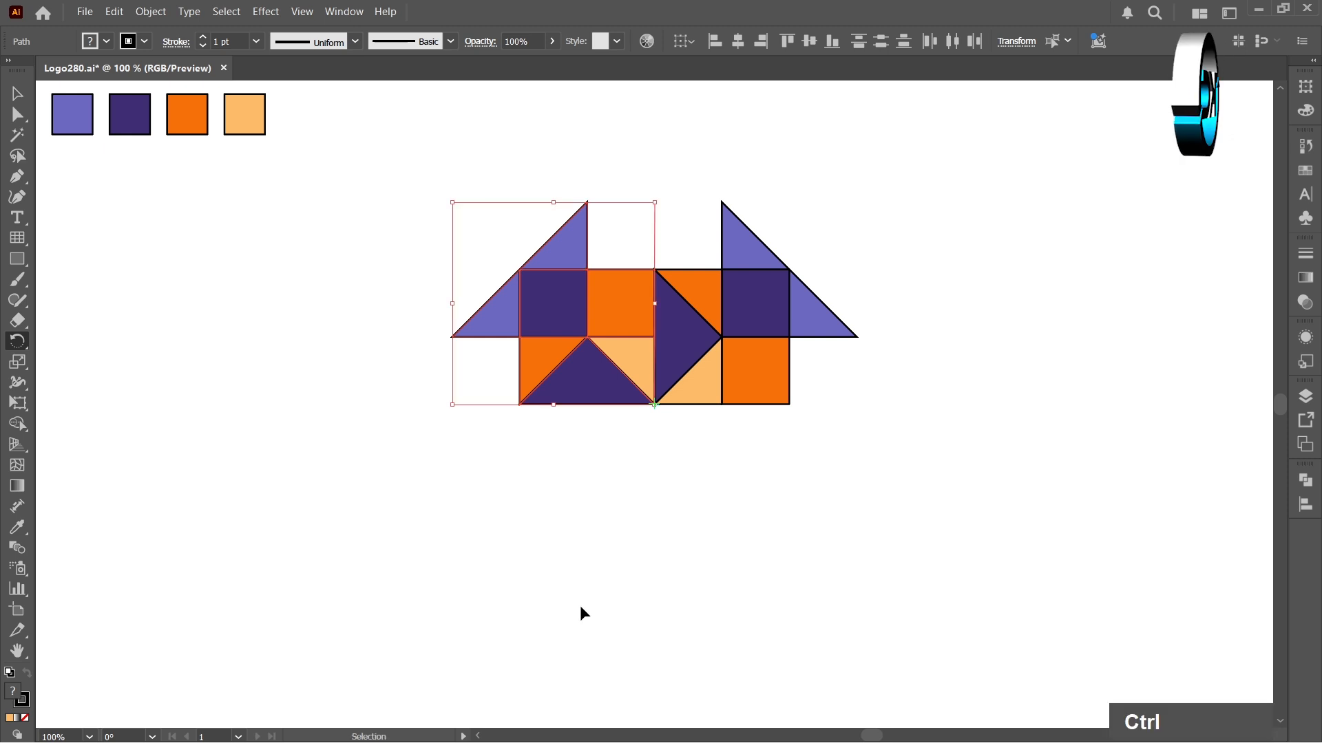
Repeat the rotated copy twice to complete the four-part pinwheel design, then clear the selection.
{"action": "key", "text": "ctrl+d"}
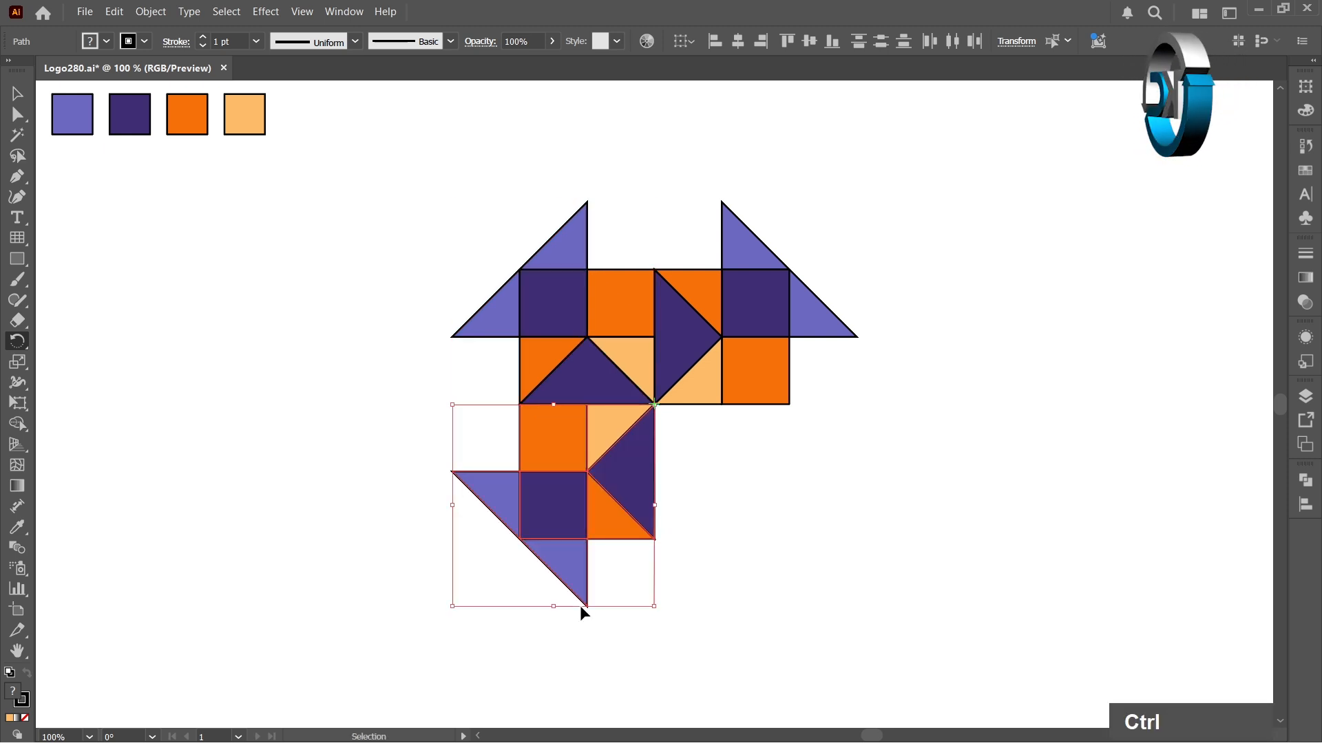
{"action": "key", "text": "ctrl+d"}
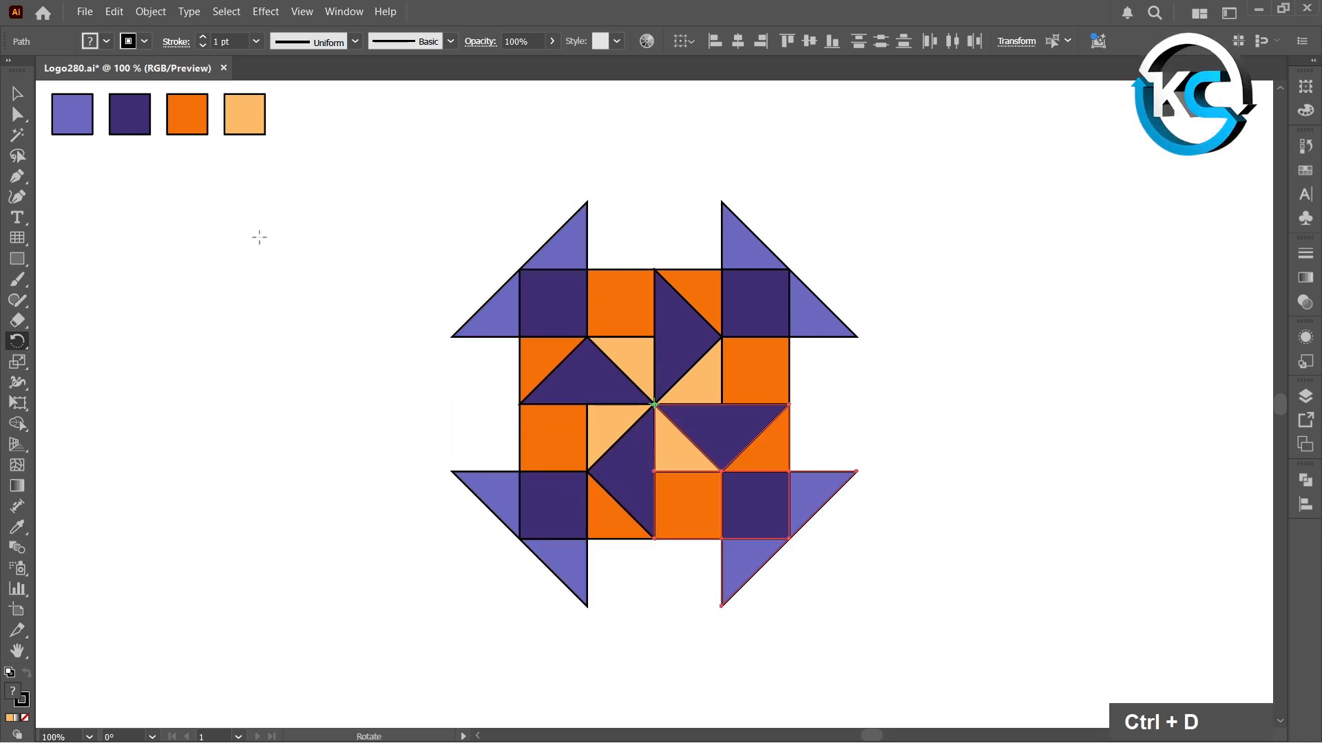
{"action": "left_click", "coordinate": [17, 93]}
{"action": "double_click", "coordinate": [173, 190]}
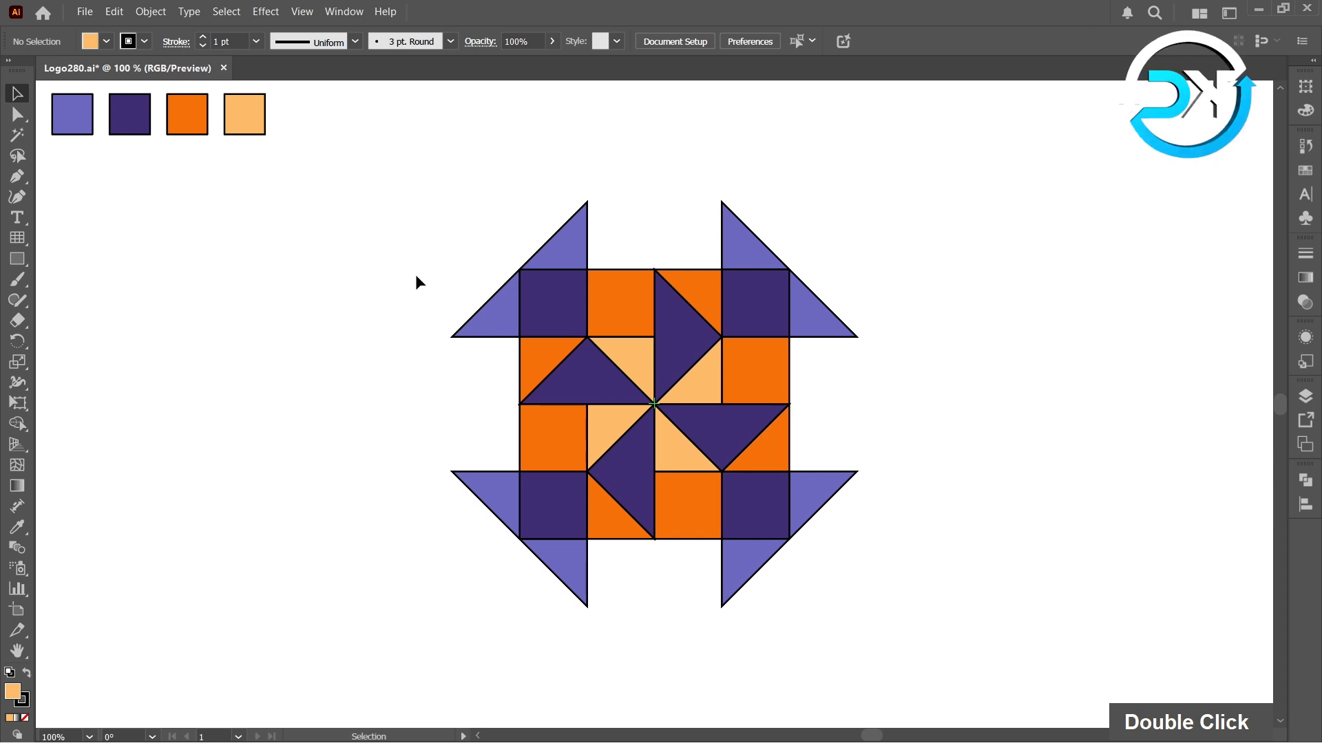
Select the whole pinwheel design and expand its fill and stroke.
{"action": "left_click_drag", "start_coordinate": [401, 188], "coordinate": [898, 618]}
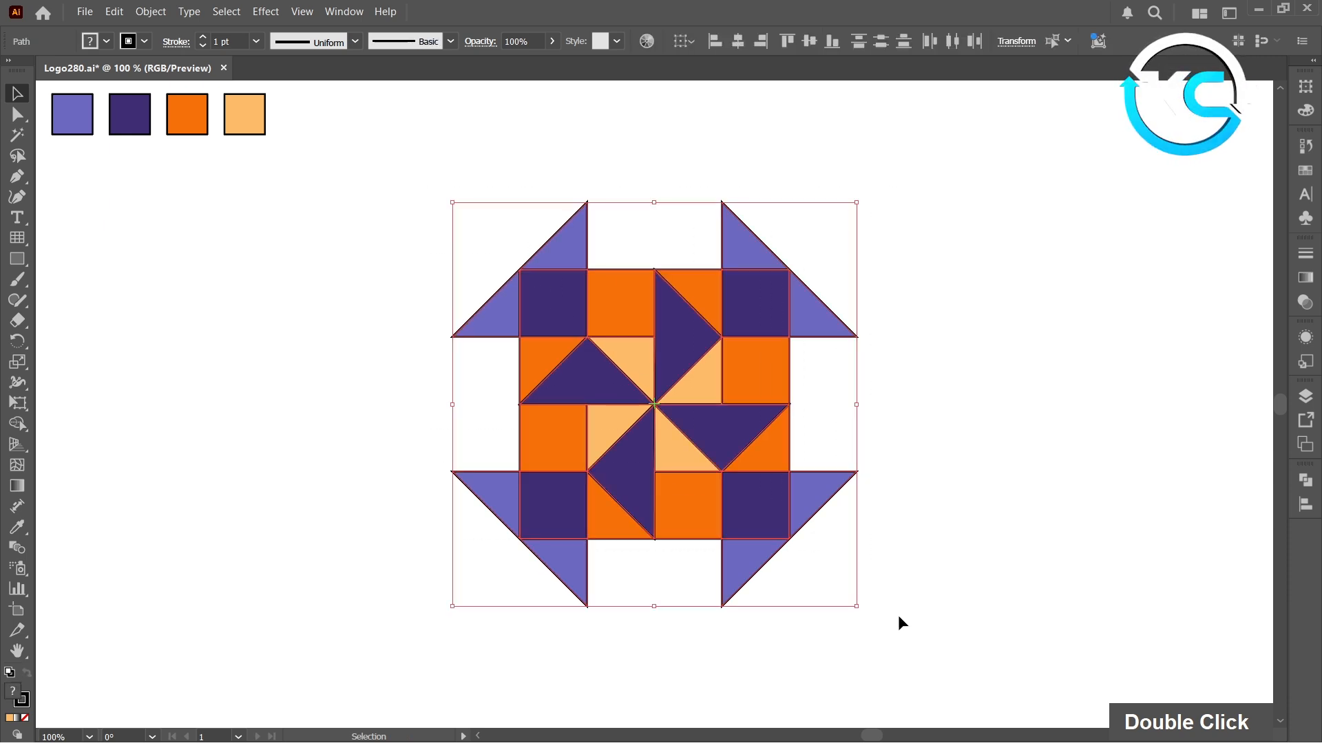
{"action": "left_click", "coordinate": [147, 12]}
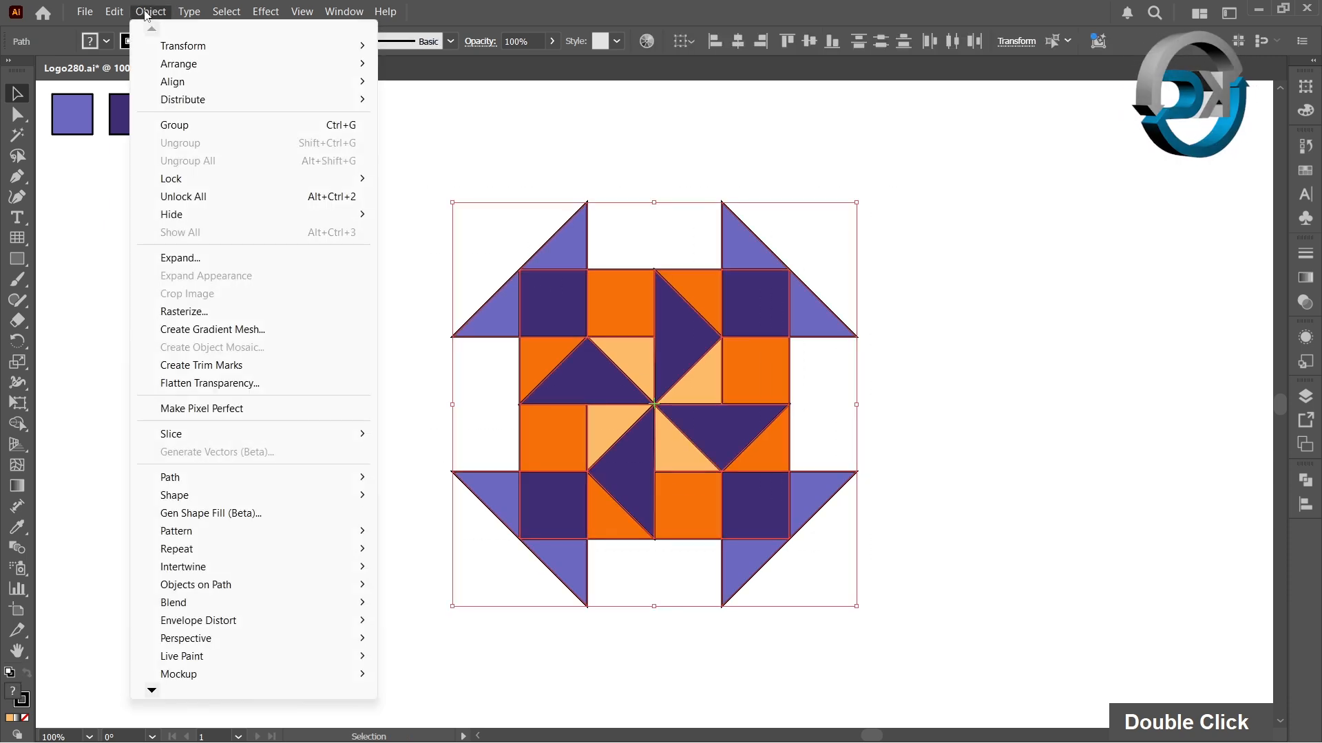
{"action": "left_click", "coordinate": [181, 258]}
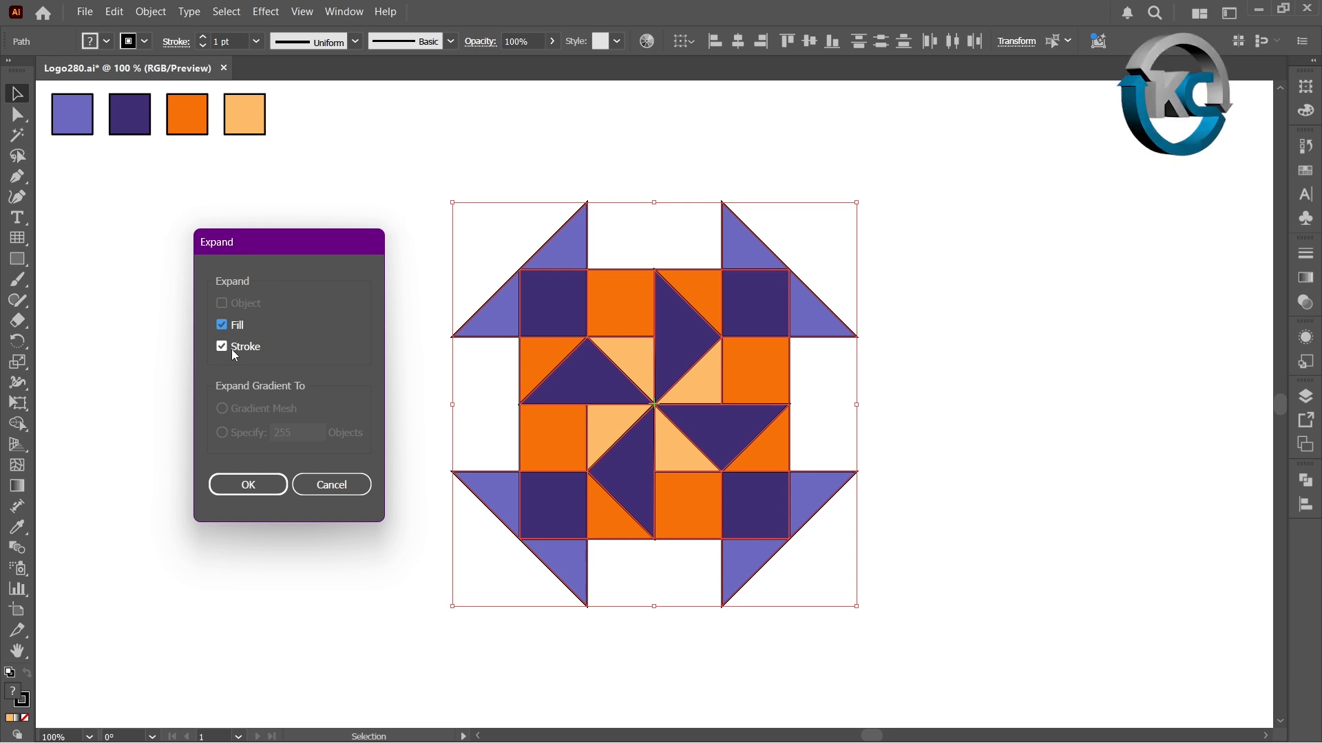
{"action": "left_click", "coordinate": [258, 493]}
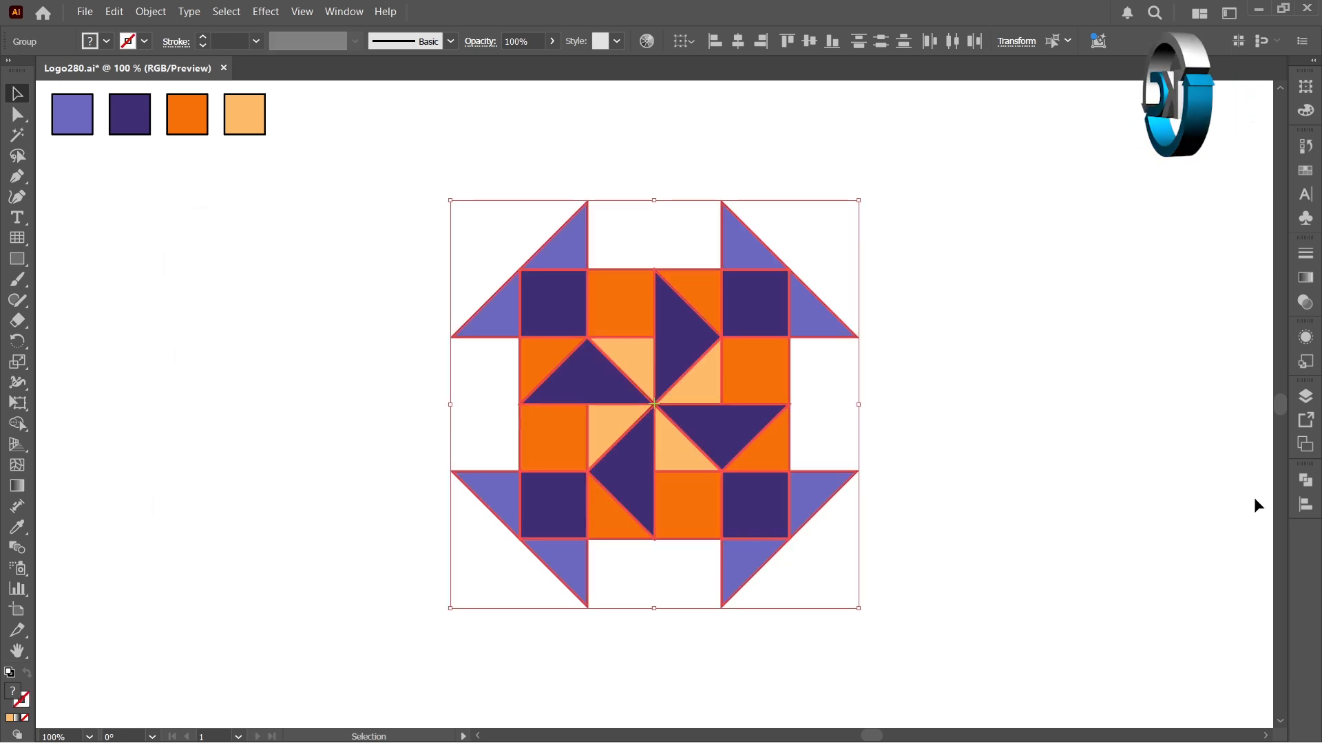
Divide the expanded artwork with the Pathfinder's Divide operation and deselect it.
{"action": "left_click", "coordinate": [1306, 480]}
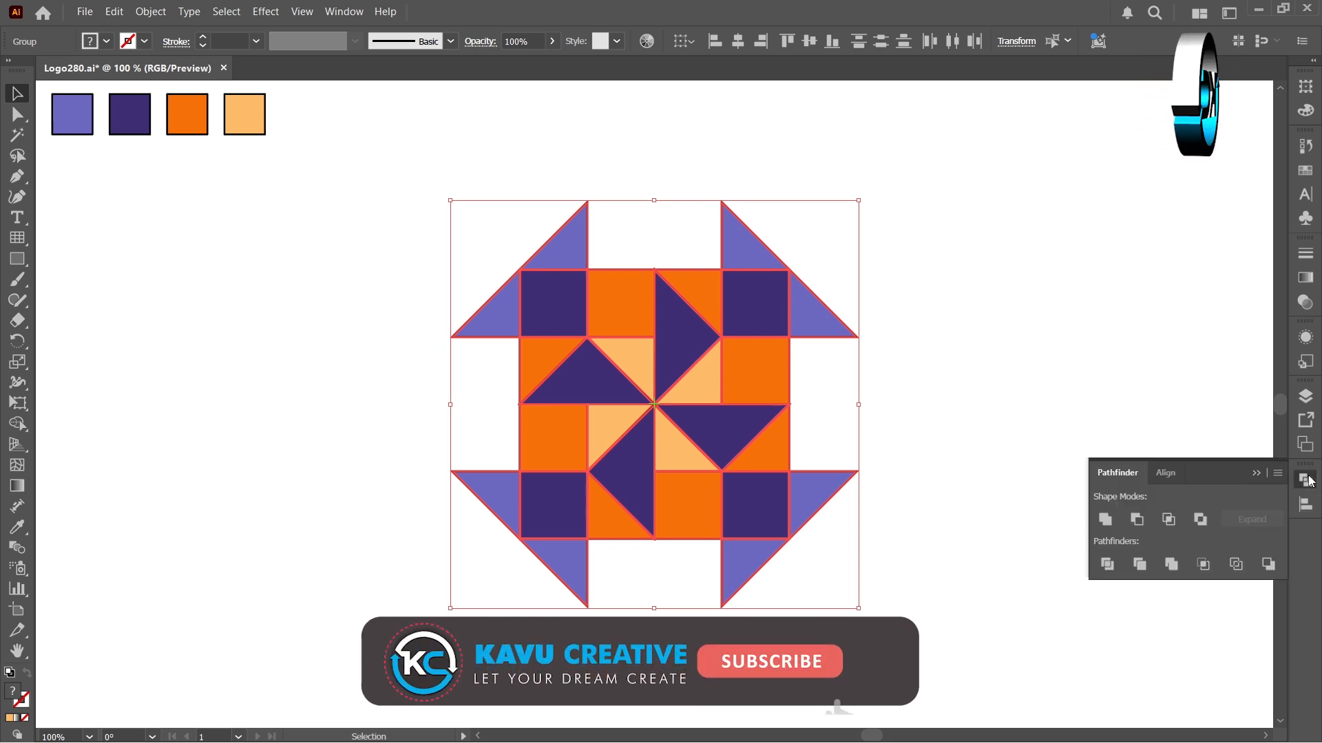
{"action": "left_click", "coordinate": [1110, 568]}
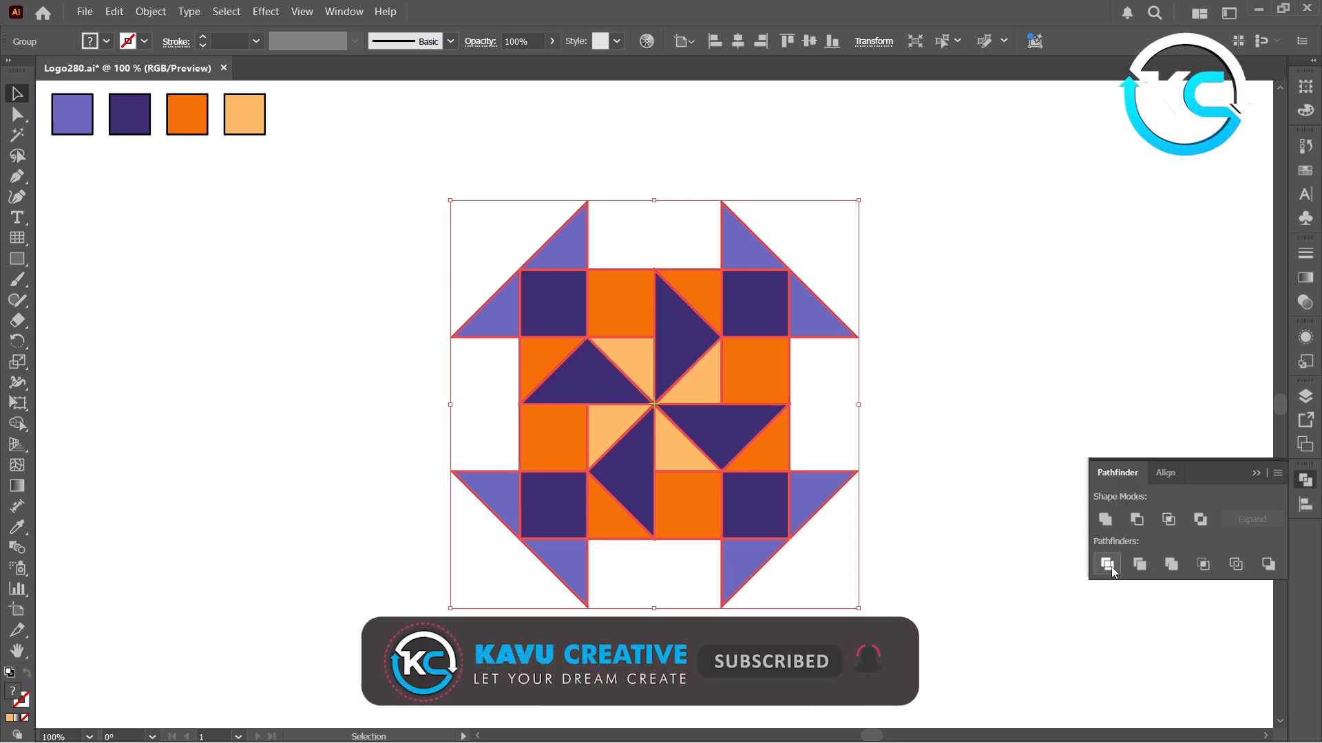
{"action": "left_click", "coordinate": [253, 393]}
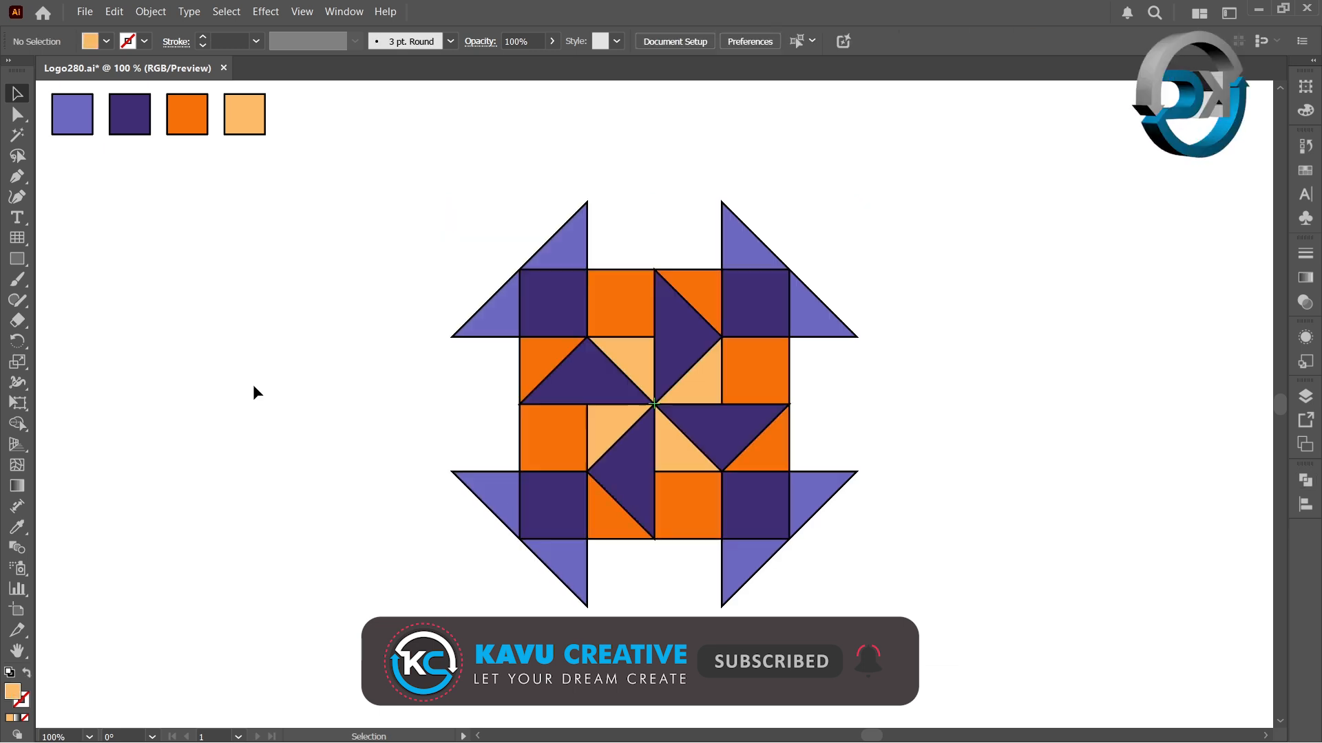
Select all the black outline pieces with the Magic Wand and delete them, leaving gaps between the colored shapes.
{"action": "left_click", "coordinate": [17, 135]}
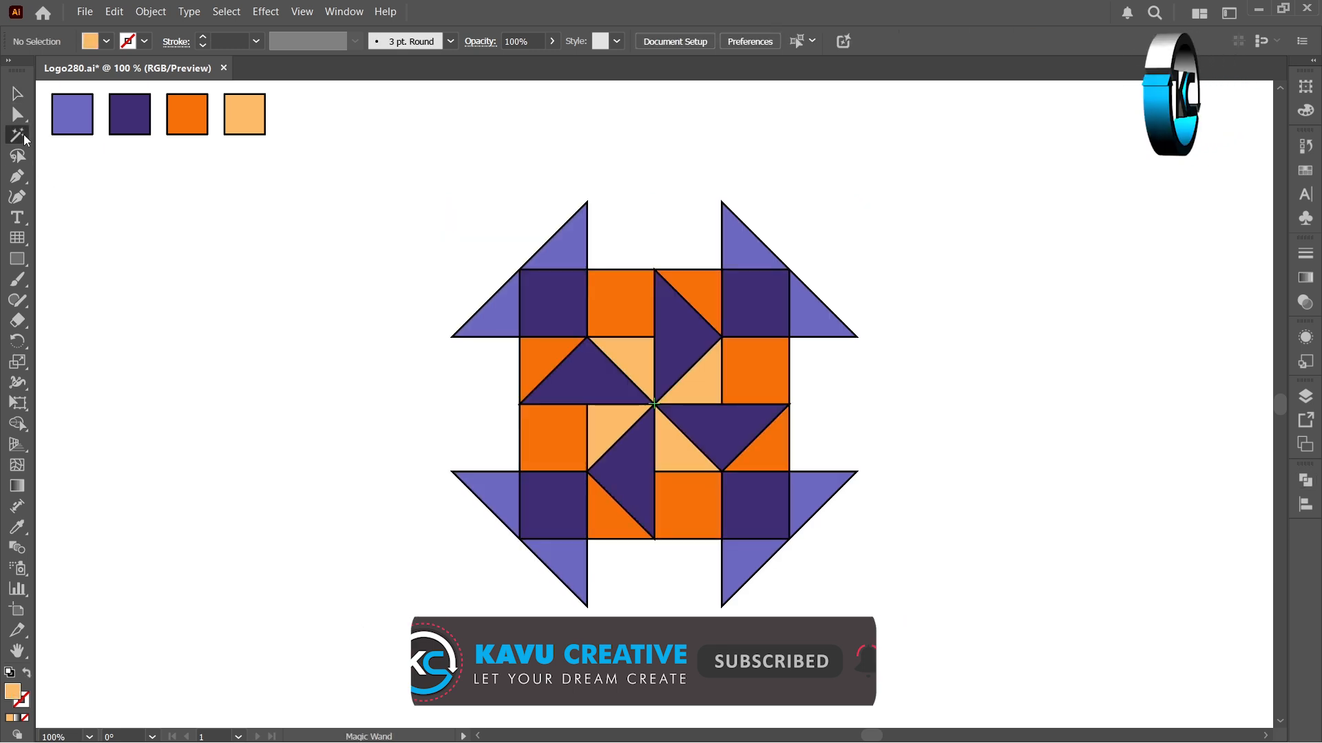
{"action": "left_click", "coordinate": [467, 327]}
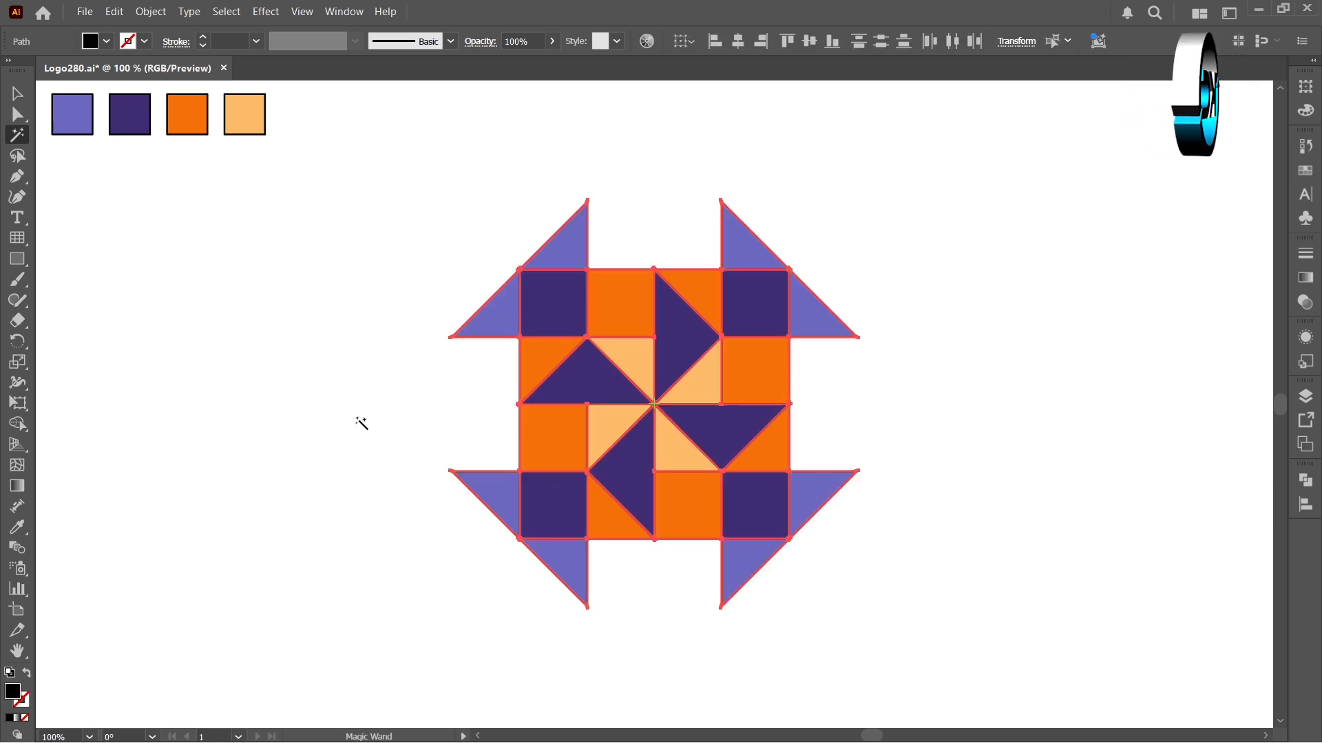
{"action": "key", "text": "Delete"}
{"action": "left_click", "coordinate": [17, 93]}
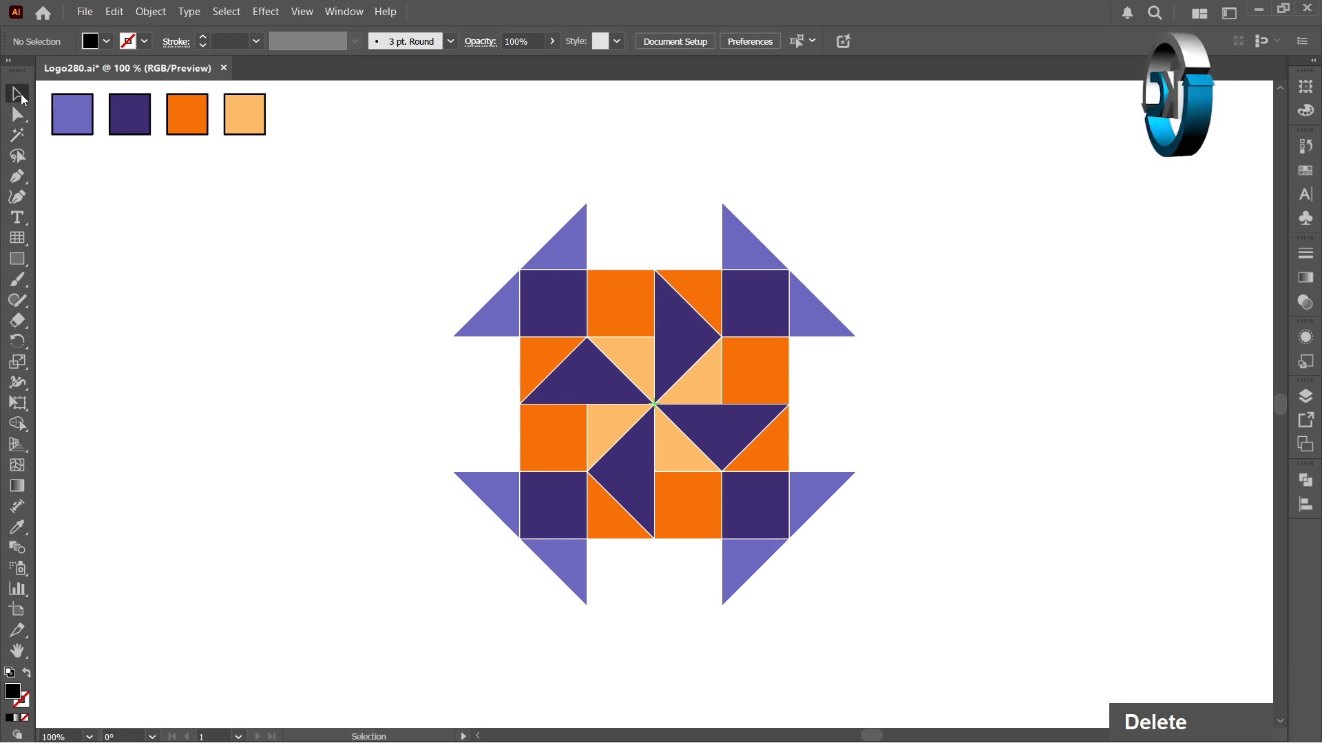